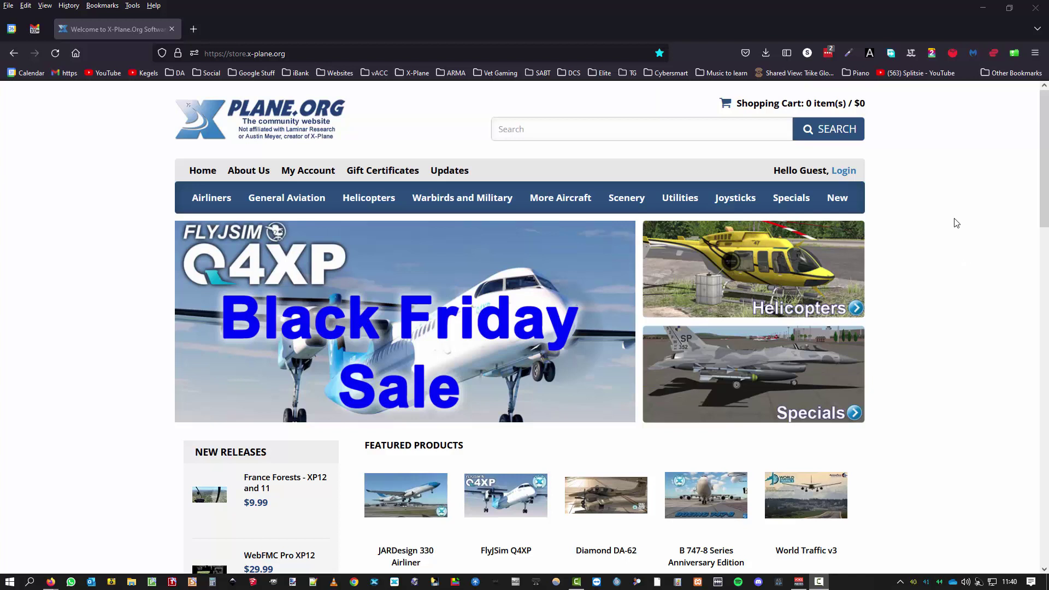
# Show the hidden Windows system-tray icons while the X-Plane.org Store home page is open.
pyautogui.click(900, 581)
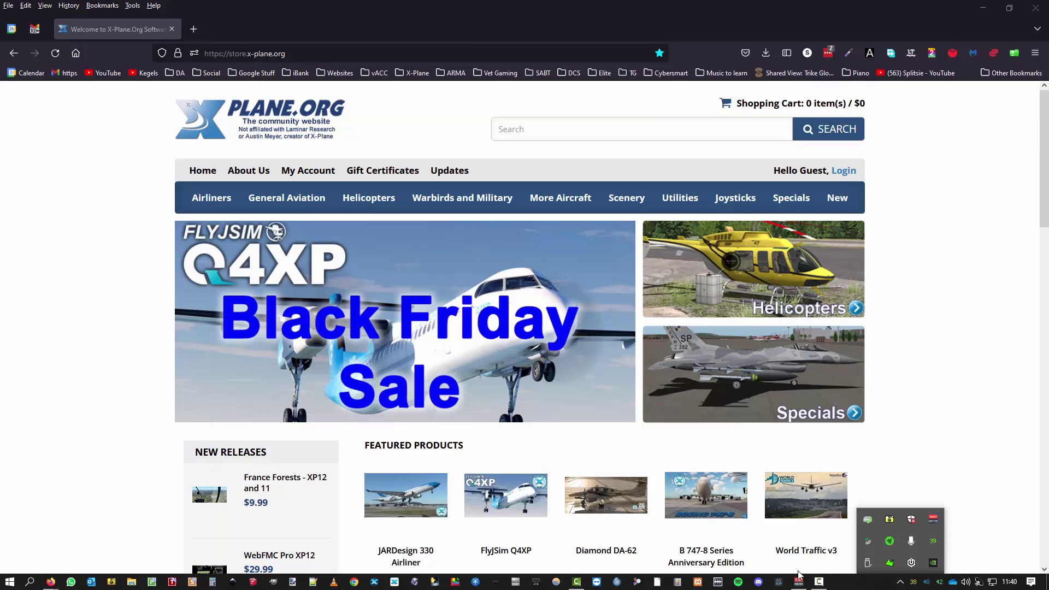
pyautogui.click(7, 582)
pyautogui.write('win')
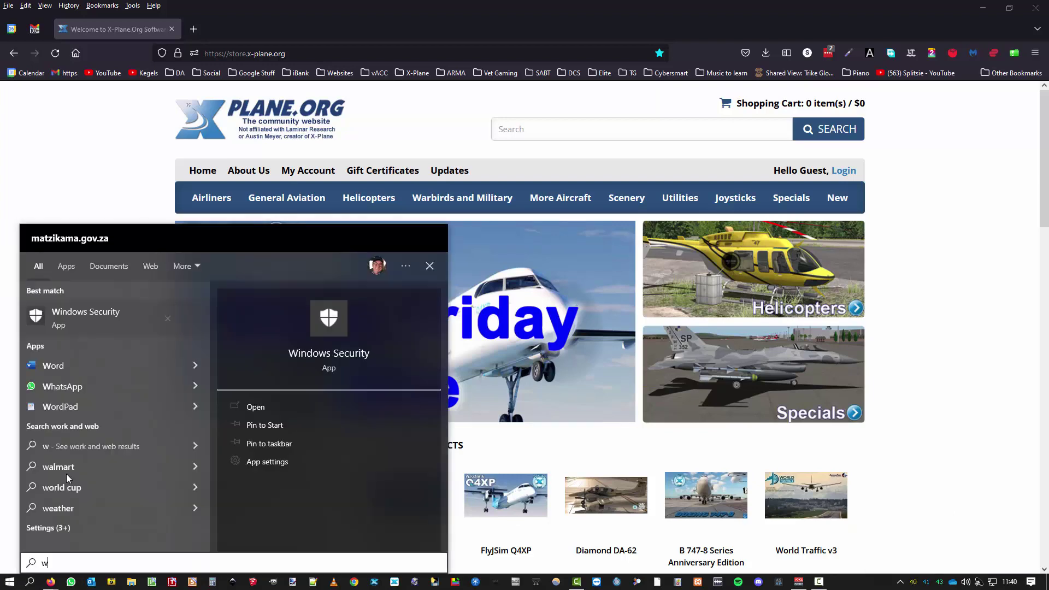
pyautogui.click(250, 406)
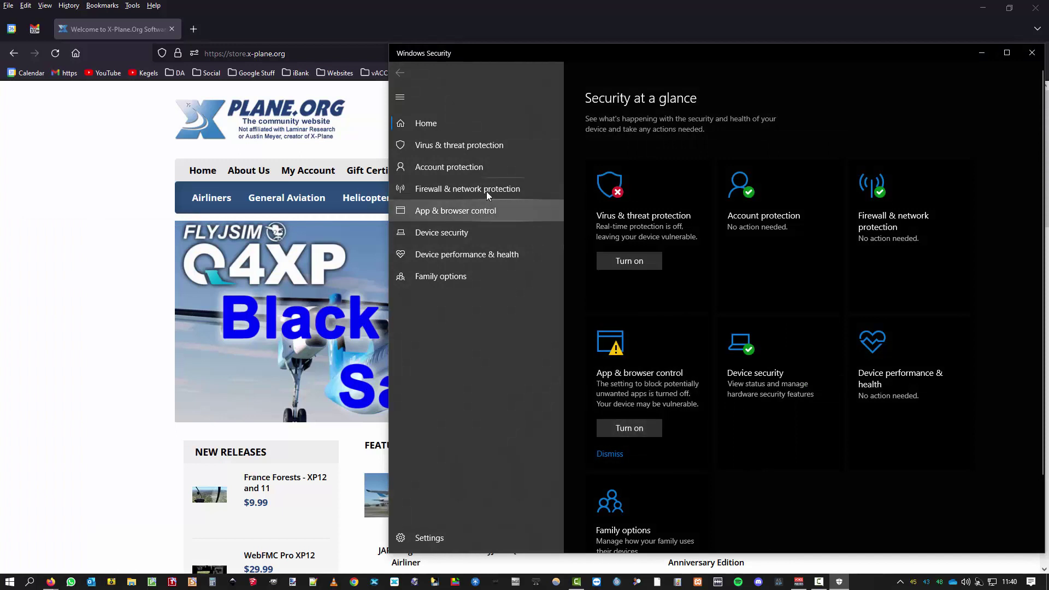
pyautogui.click(474, 148)
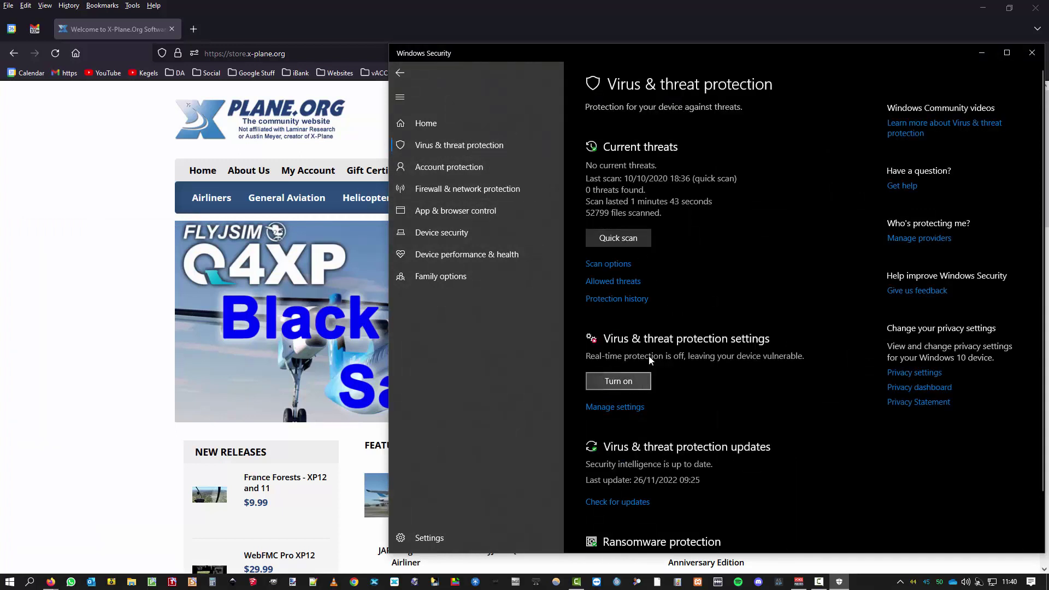
pyautogui.click(1033, 55)
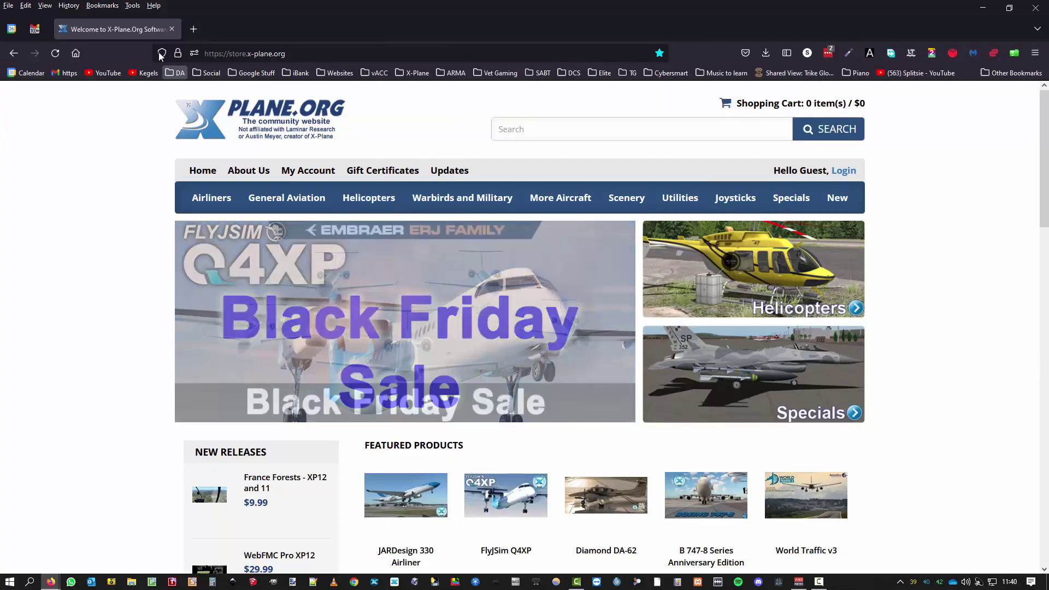
# Open the 'Click Here to download' link in the X-Plane.org order confirmation email in Gmail.
pyautogui.click(35, 29)
pyautogui.scroll(5, 421, 416)
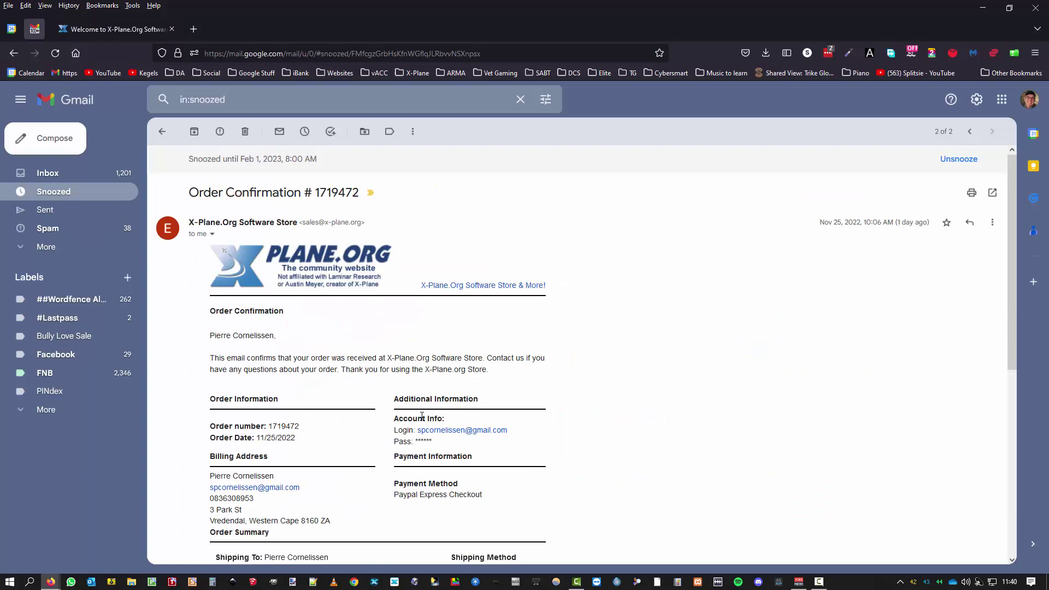
pyautogui.click(92, 32)
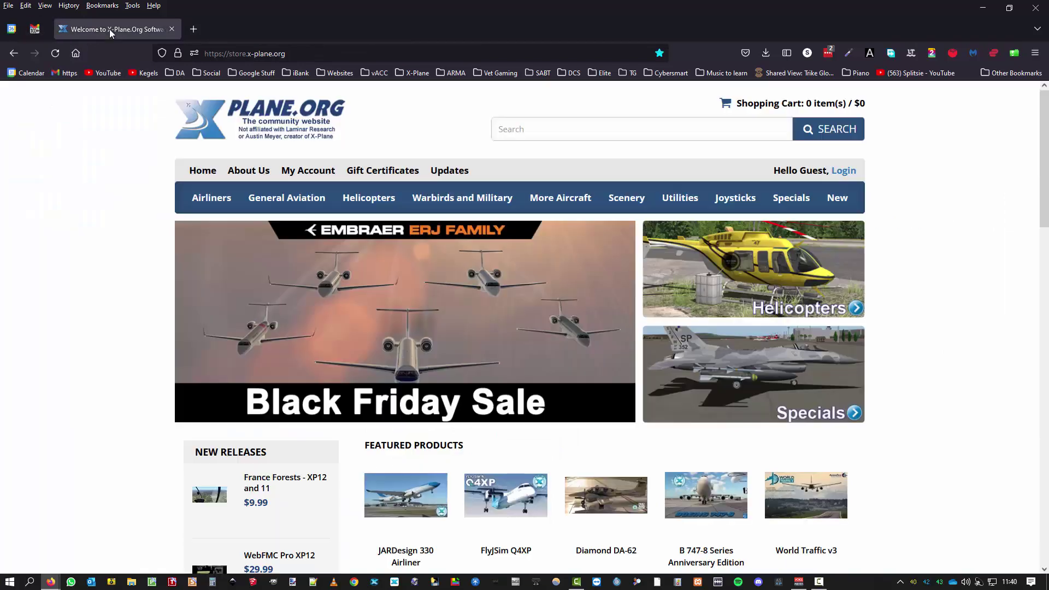
pyautogui.click(34, 30)
pyautogui.scroll(-5, 369, 312)
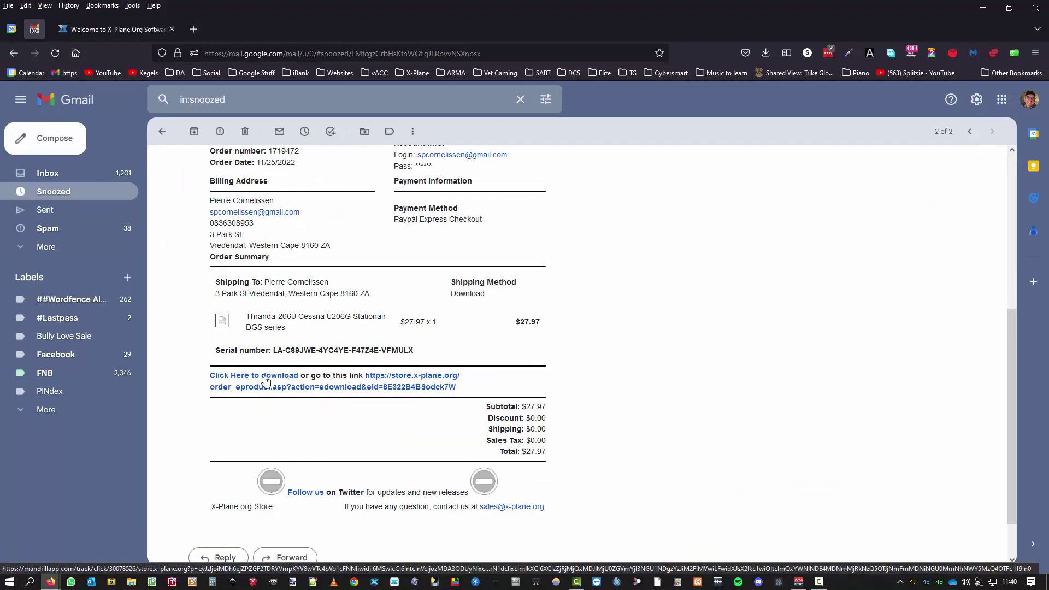
pyautogui.click(266, 381)
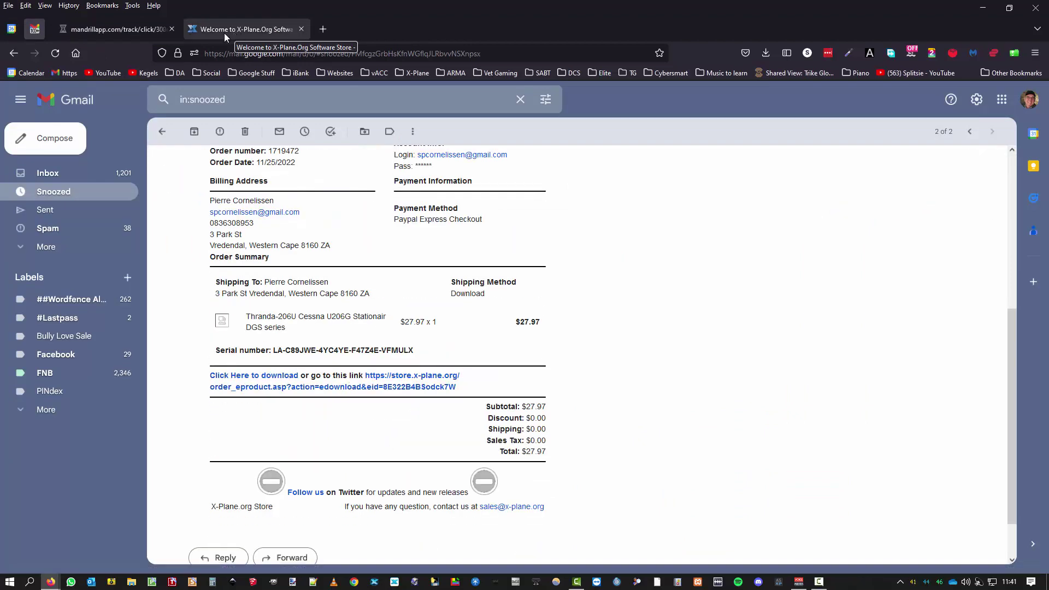
# Close the duplicate store tab, log in, and save Thranda_C206.zip to the DGS folder.
pyautogui.click(101, 25)
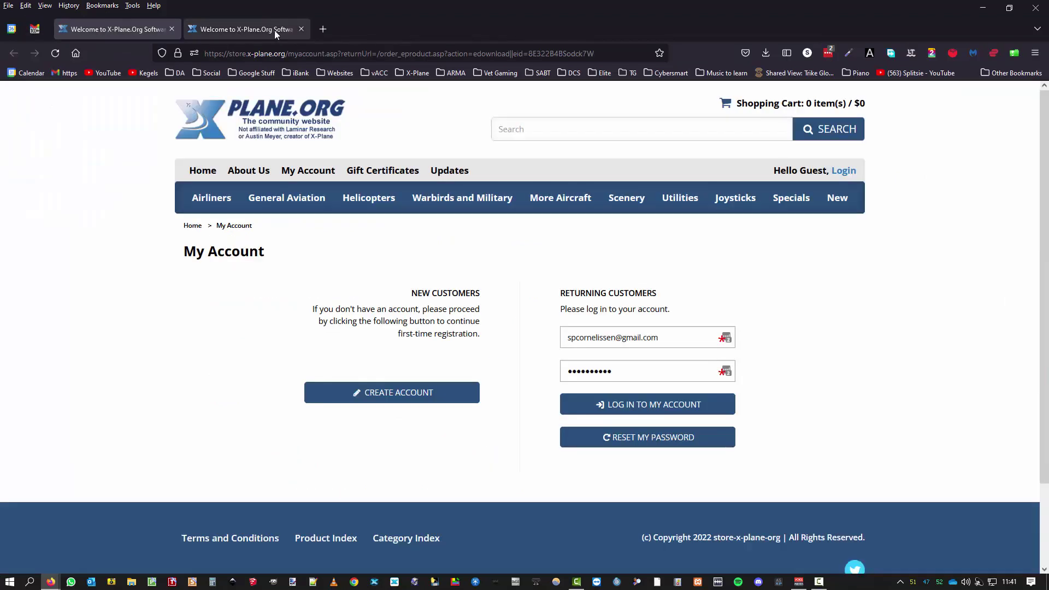
pyautogui.click(270, 32)
pyautogui.click(302, 28)
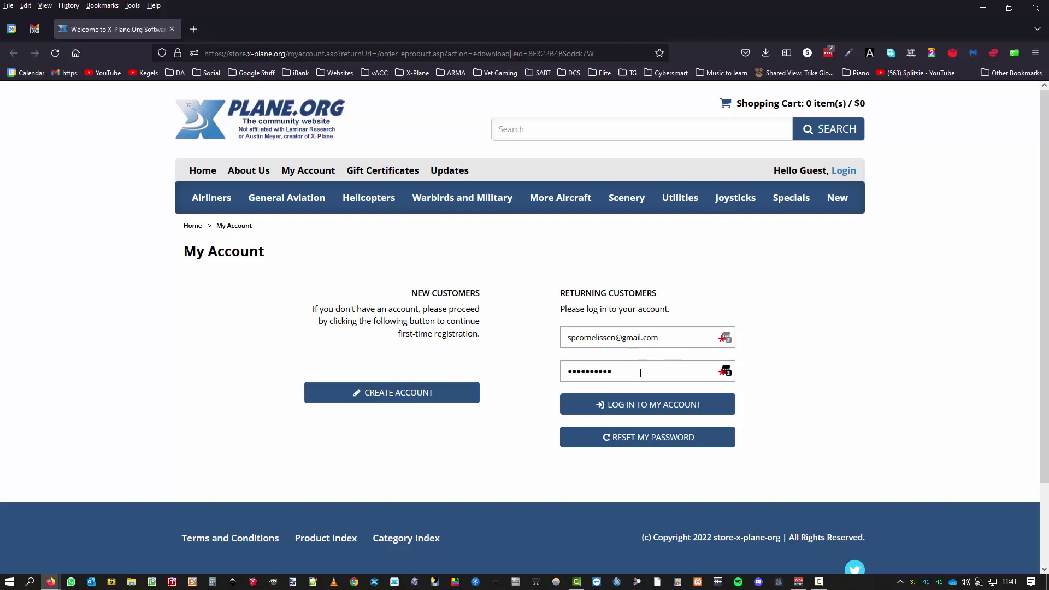
pyautogui.click(659, 407)
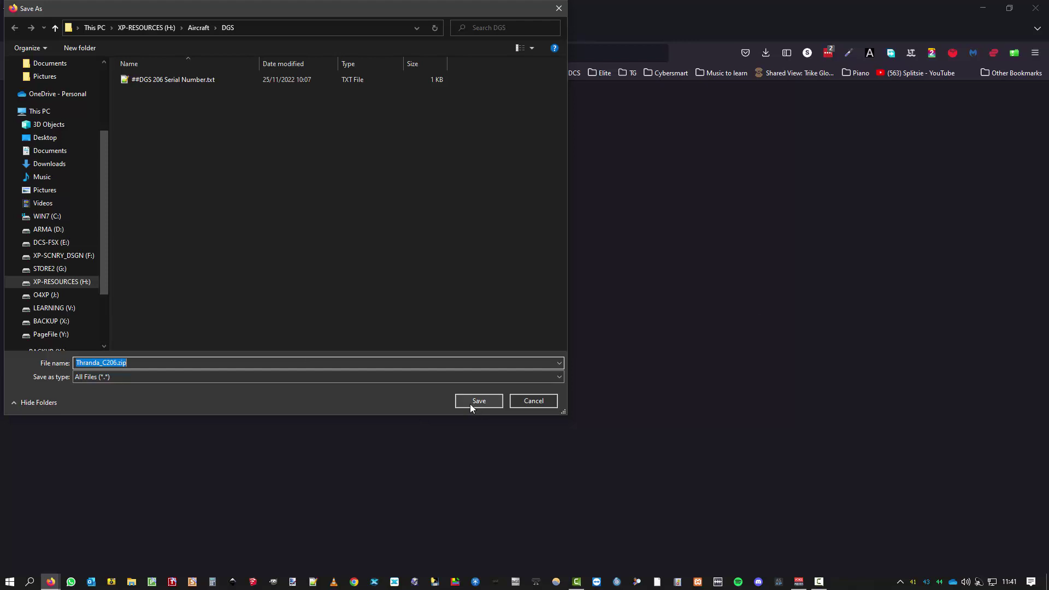
pyautogui.click(765, 64)
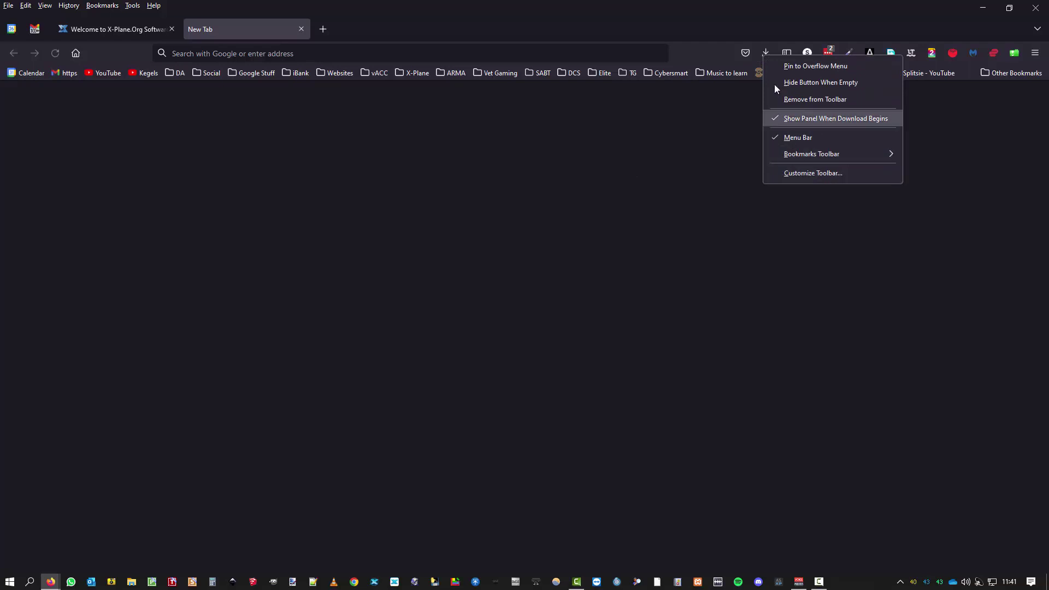
# Check the downloads list, close the empty tab, and retry the Thranda_C206.zip download.
pyautogui.click(765, 53)
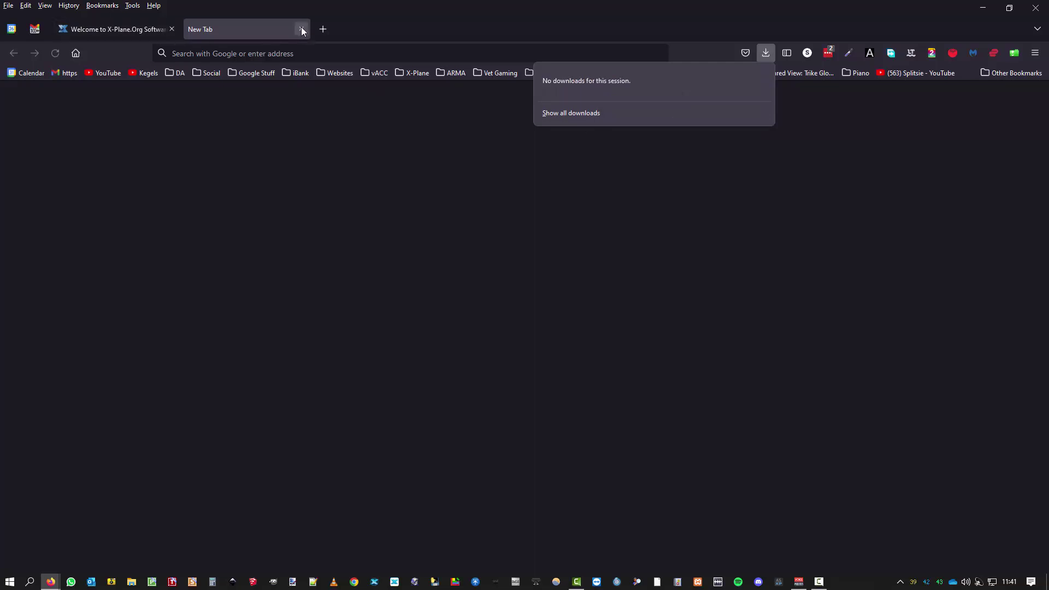
pyautogui.click(302, 30)
pyautogui.middleClick(254, 27)
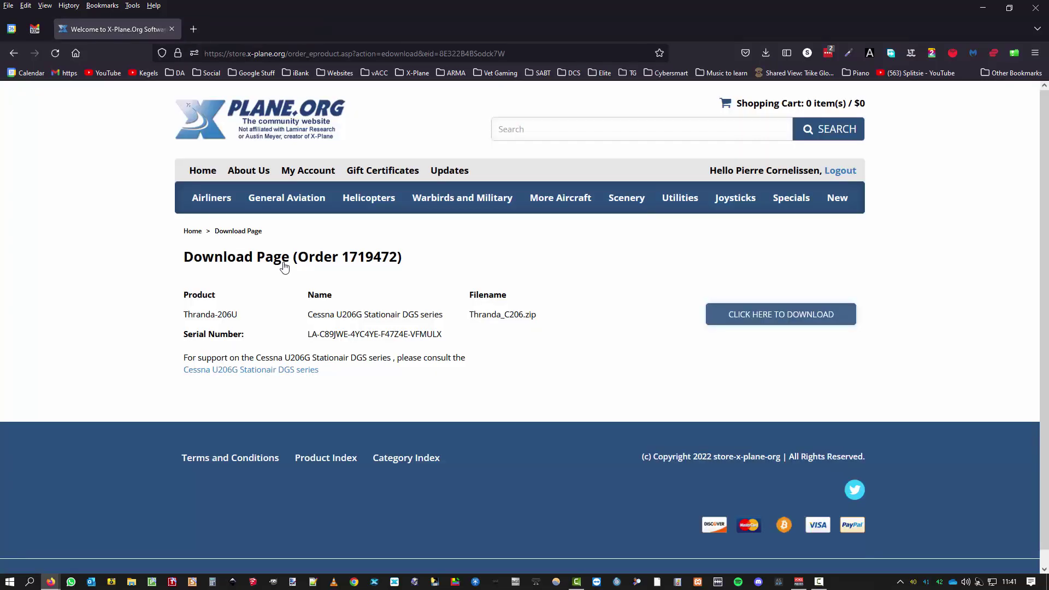
pyautogui.click(800, 319)
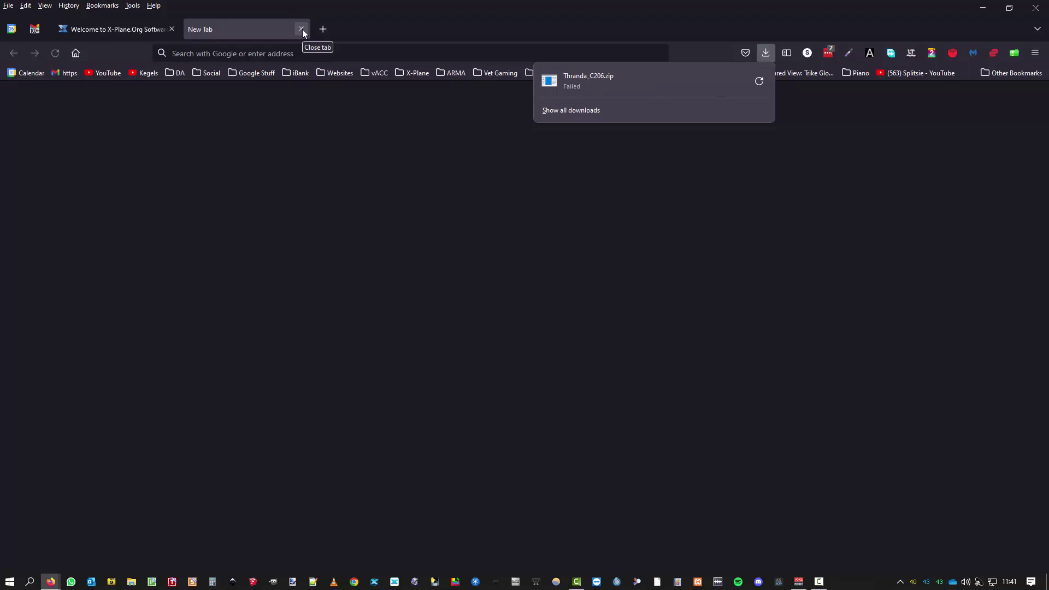
# Copy the download link of the failed Thranda_C206.zip entry.
pyautogui.rightClick(579, 79)
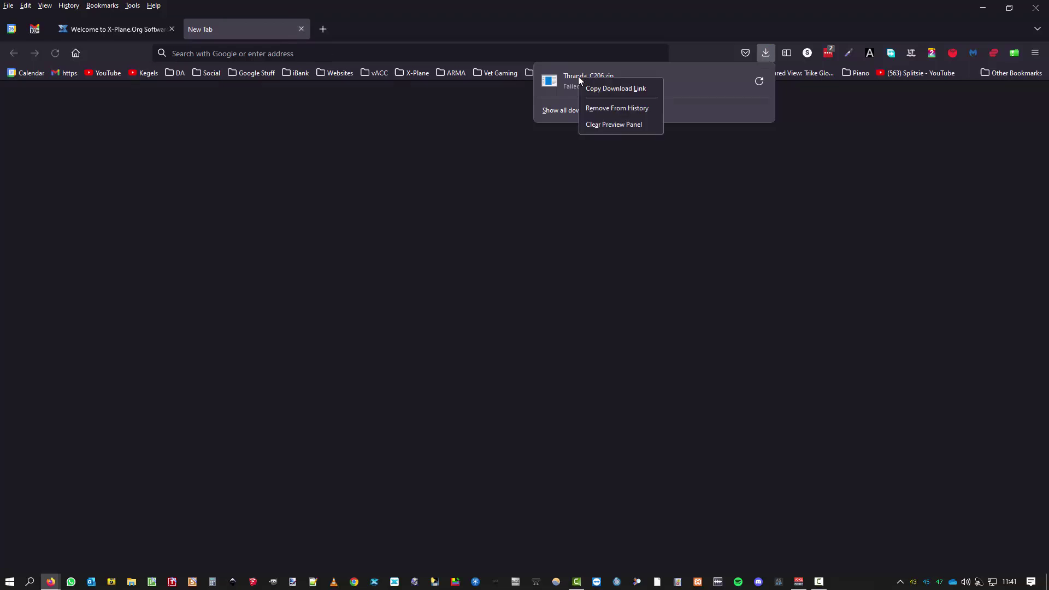
pyautogui.click(617, 88)
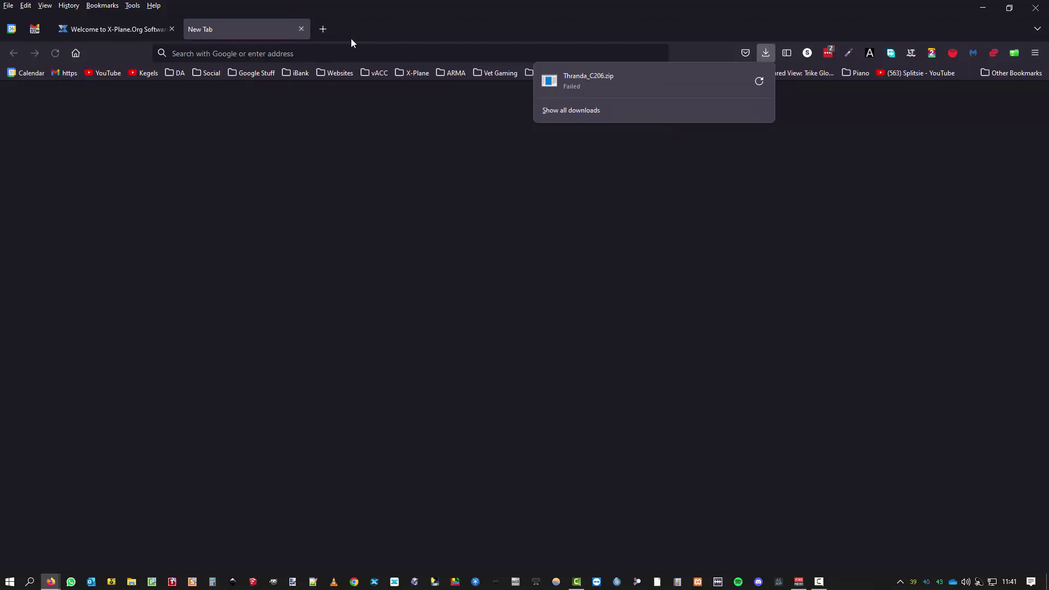
pyautogui.click(321, 34)
# Load the copied Thranda_C206.zip link in a new tab and select the 403 Forbidden error text.
pyautogui.click(323, 37)
pyautogui.click(320, 44)
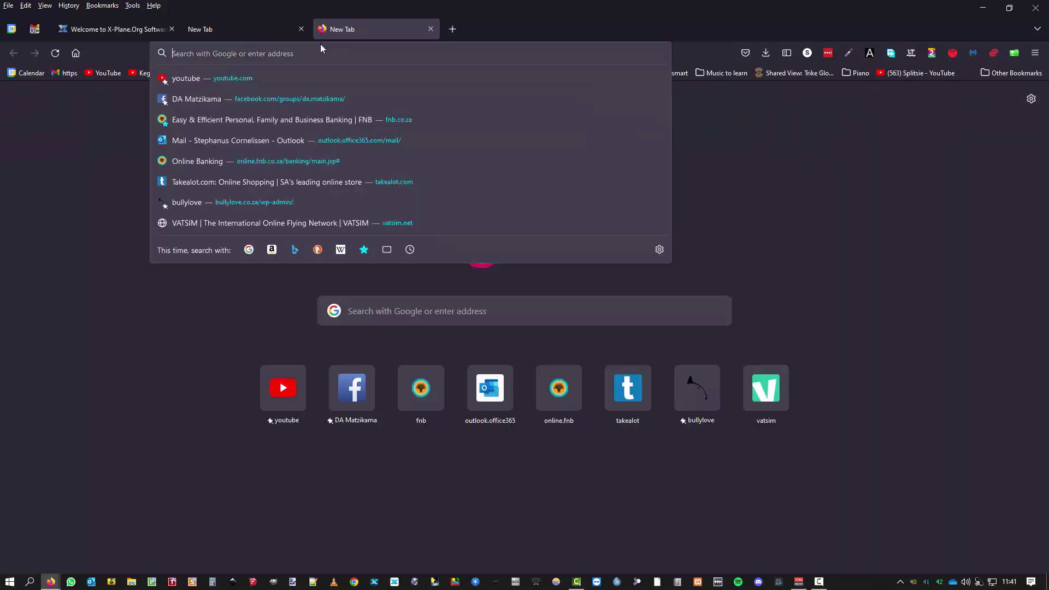
pyautogui.write('https://cdn8.x-plane.org/Thranda_Planes/Thranda_C206.zip')
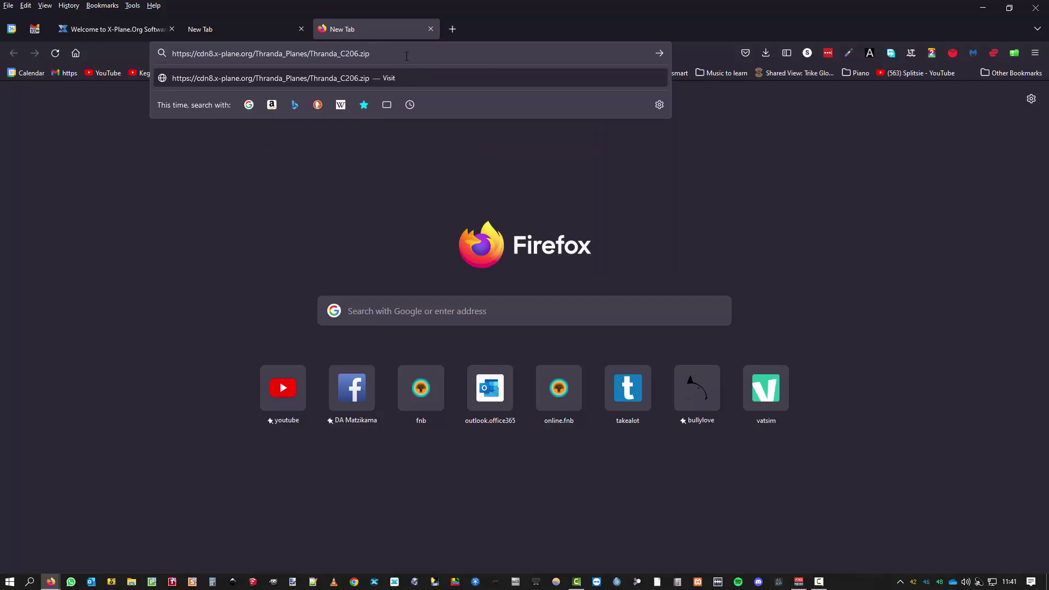
pyautogui.press('Return')
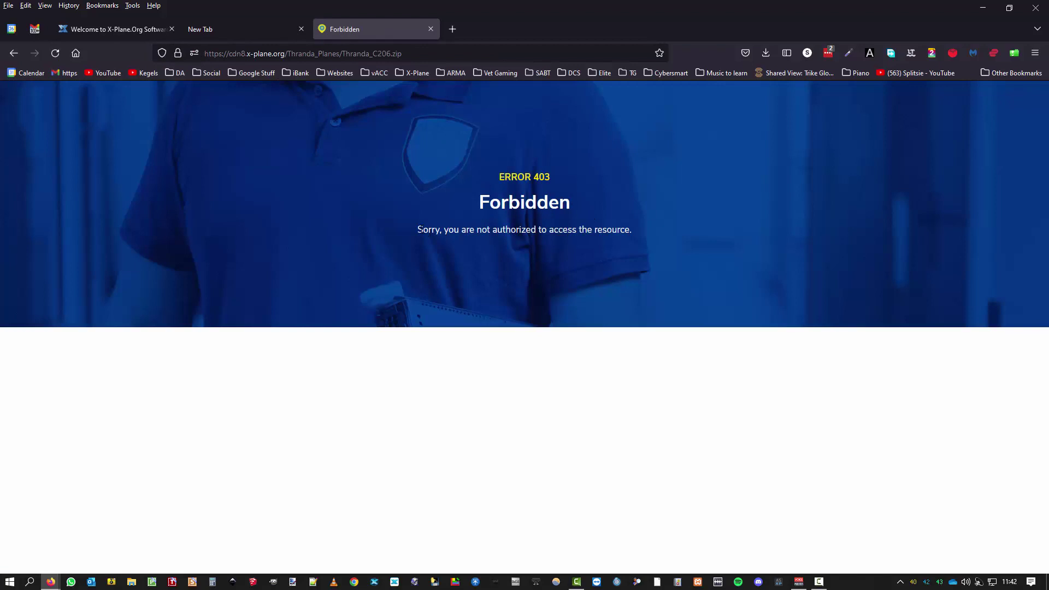
pyautogui.moveTo(419, 230); pyautogui.dragTo(635, 231)
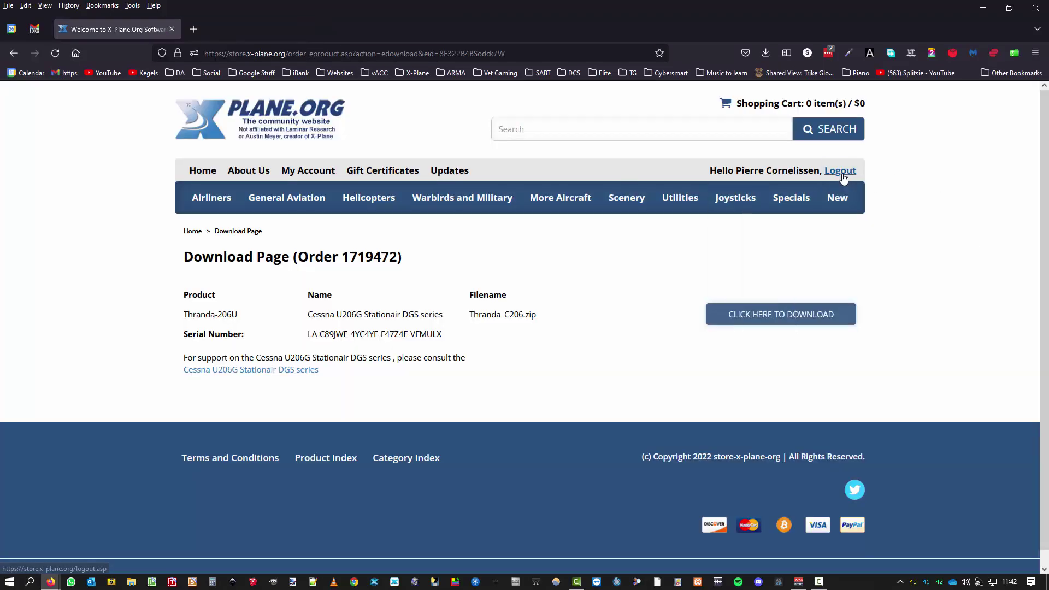
# Log out, reopen the order email's download link, and log back in to the store.
pyautogui.click(841, 171)
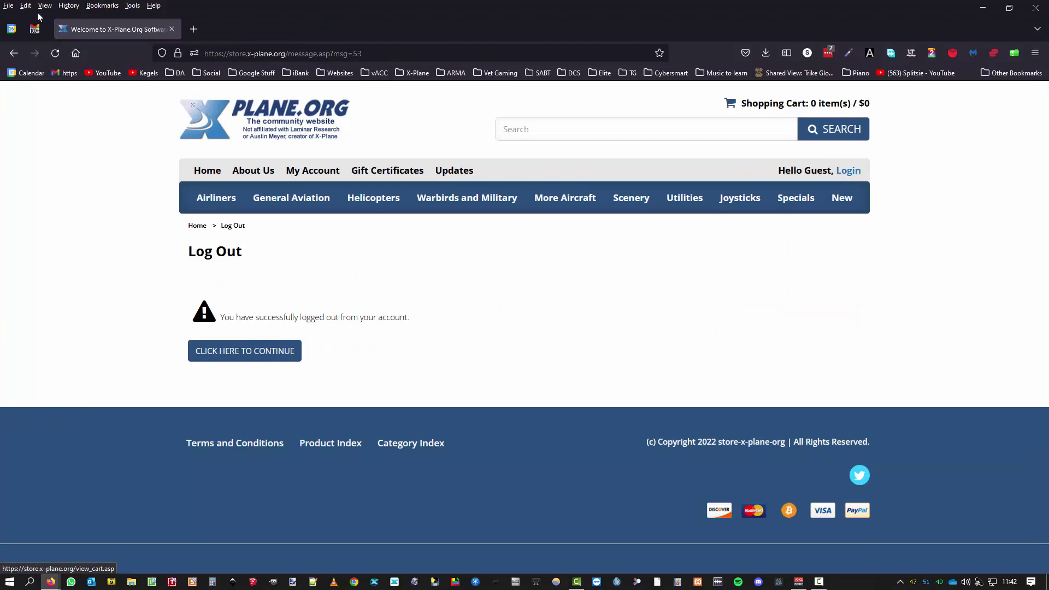
pyautogui.click(172, 29)
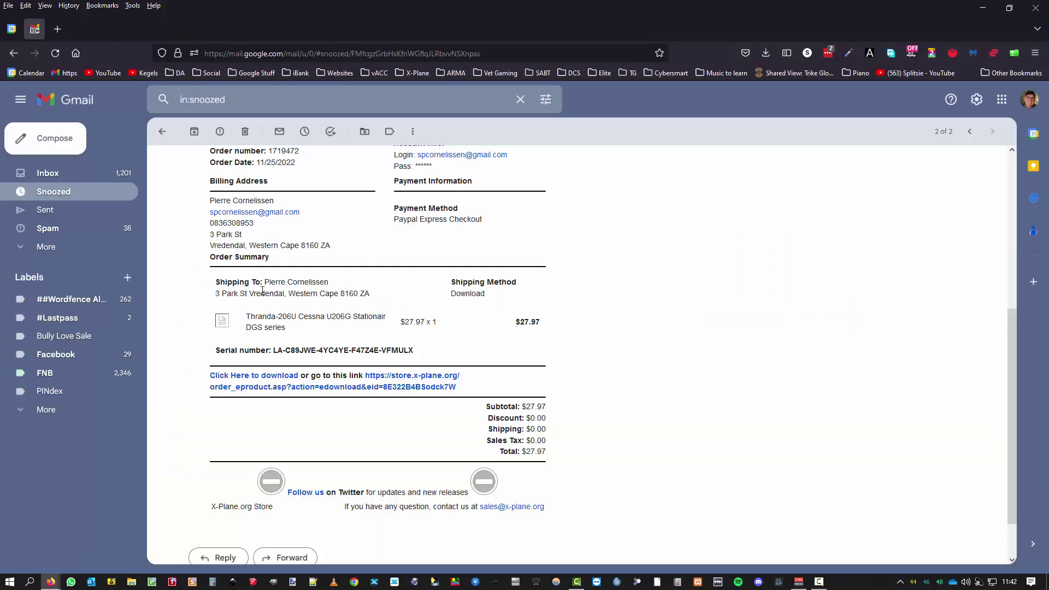
pyautogui.click(409, 384)
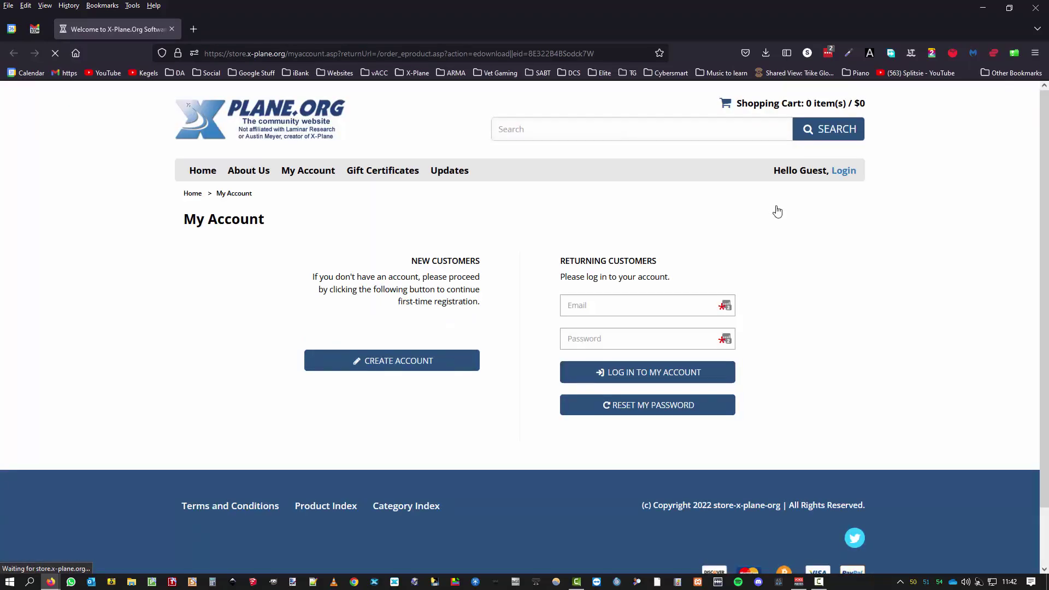
pyautogui.click(672, 410)
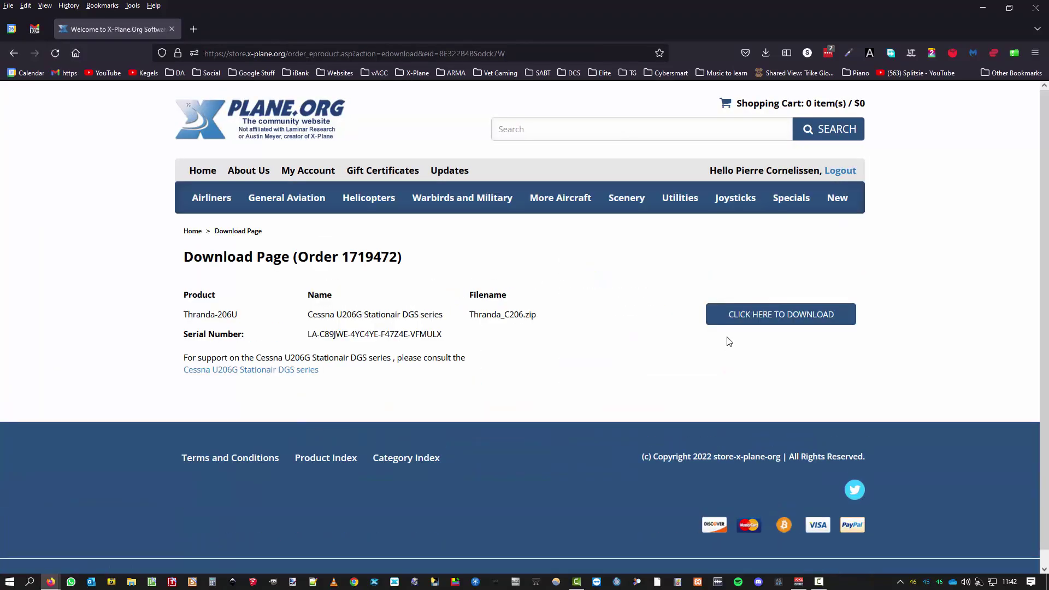
# Retry the Cessna U206G zip download, close the leftover blank tab, and log out.
pyautogui.click(786, 321)
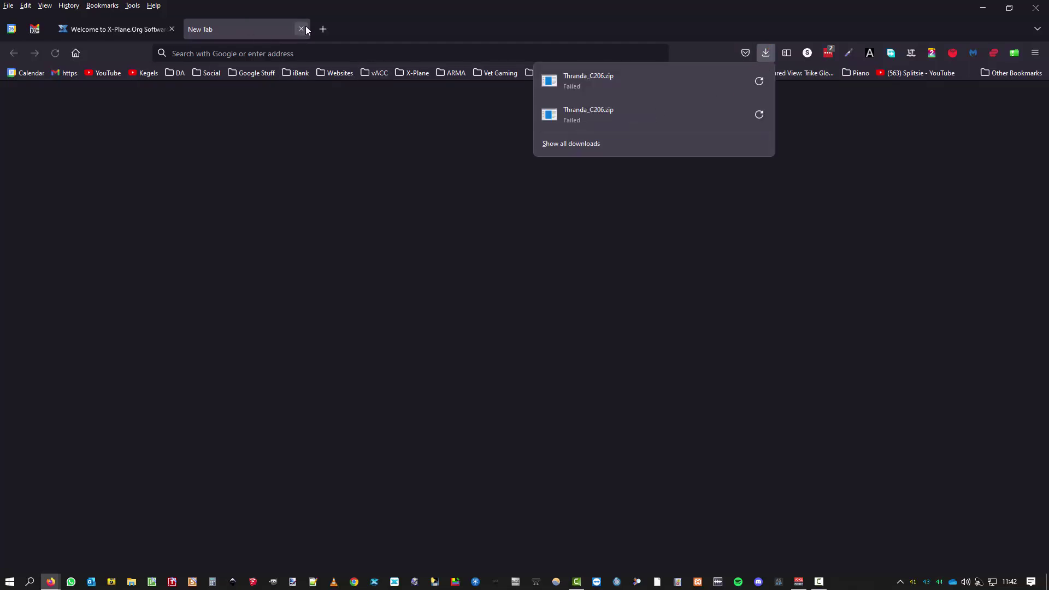
pyautogui.click(304, 29)
pyautogui.click(300, 29)
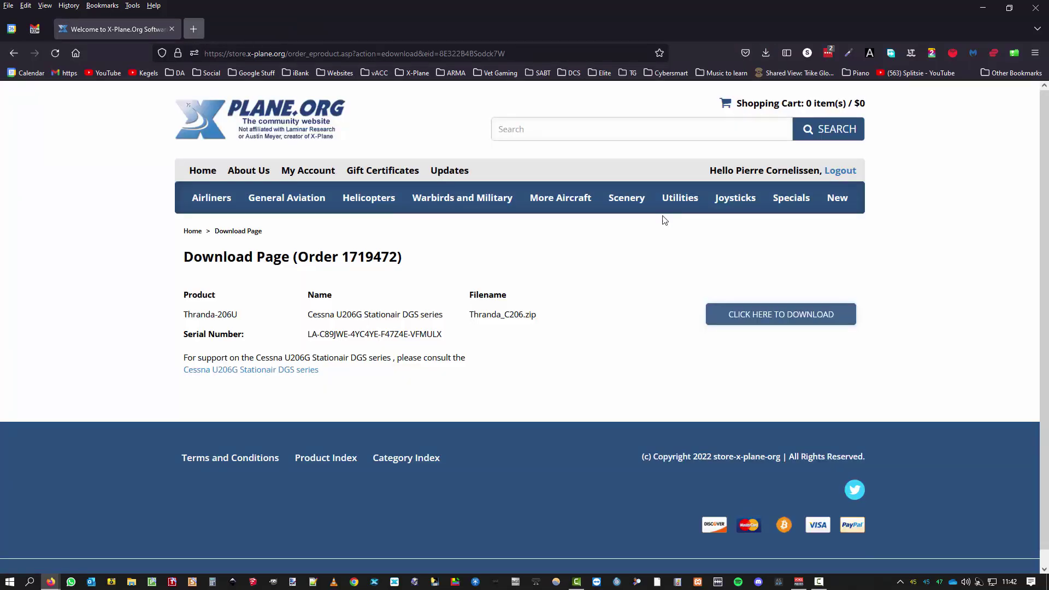
pyautogui.click(839, 171)
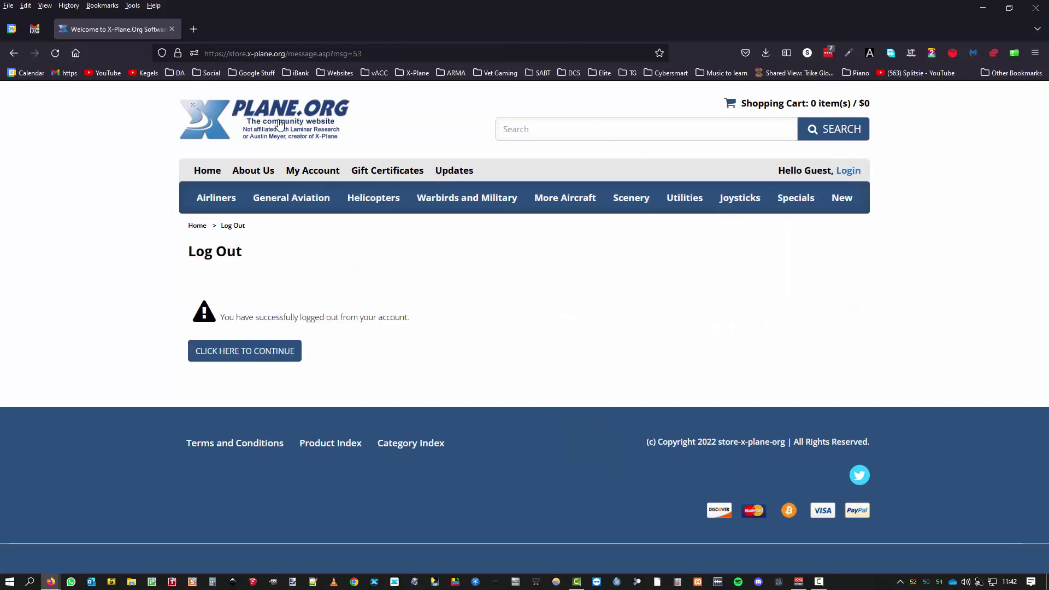
# Go from the store home page to My Account and log back in.
pyautogui.click(280, 125)
pyautogui.scroll(-3, 517, 281)
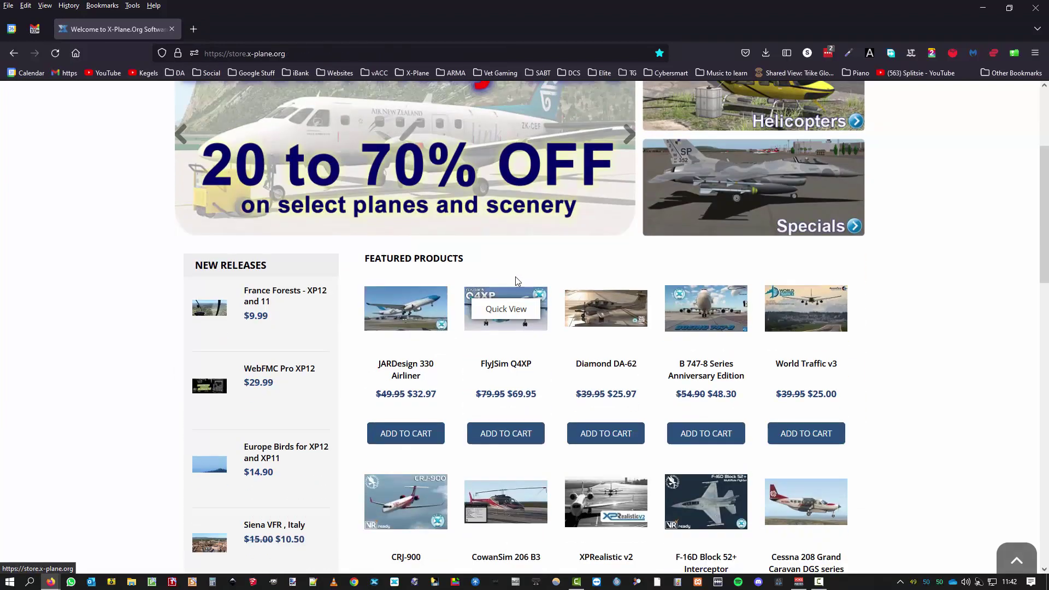
pyautogui.scroll(3, 517, 280)
pyautogui.click(300, 173)
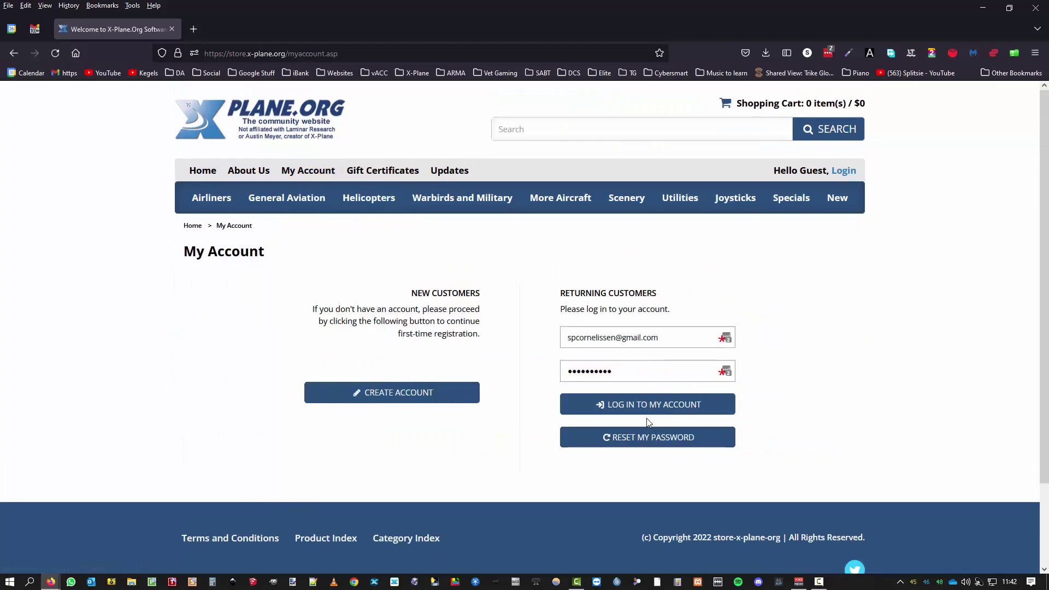
pyautogui.click(649, 416)
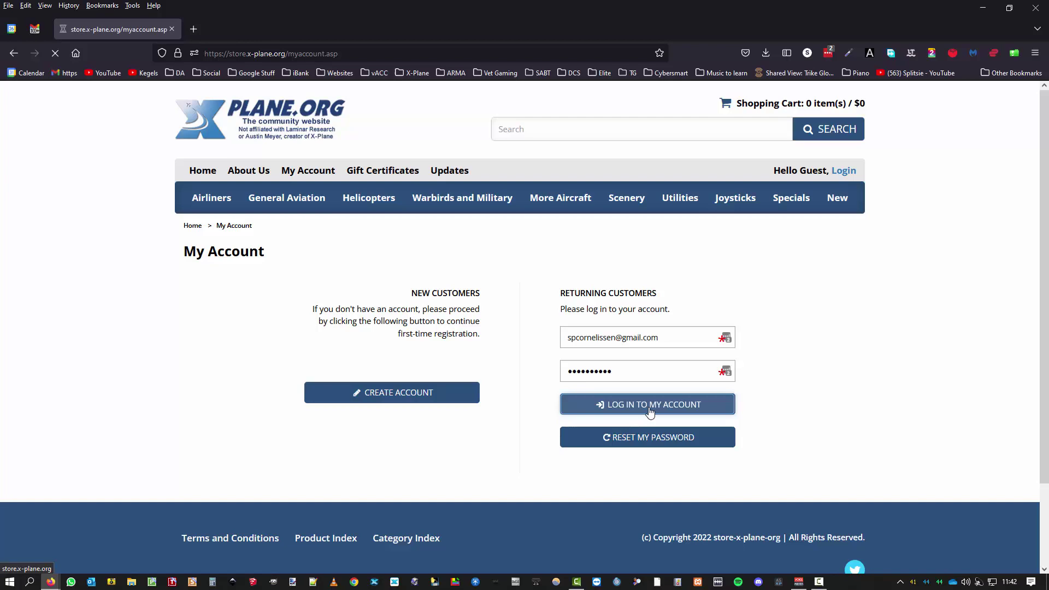
# Open the newest order's details, the Cessna U206G Stationair DGS purchase at $27.97.
pyautogui.scroll(-7, 795, 326)
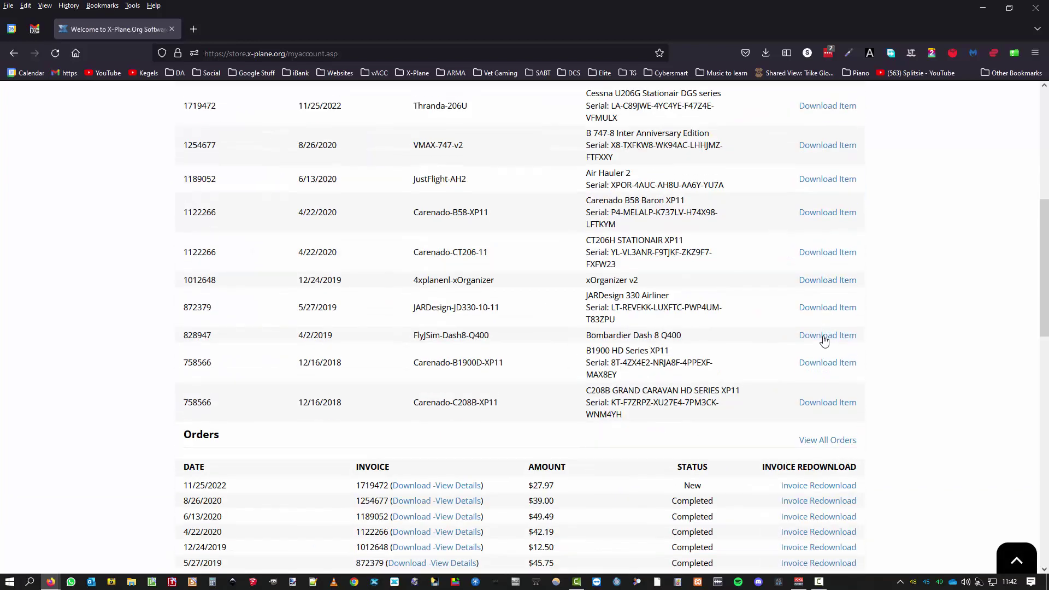
pyautogui.scroll(-5, 828, 364)
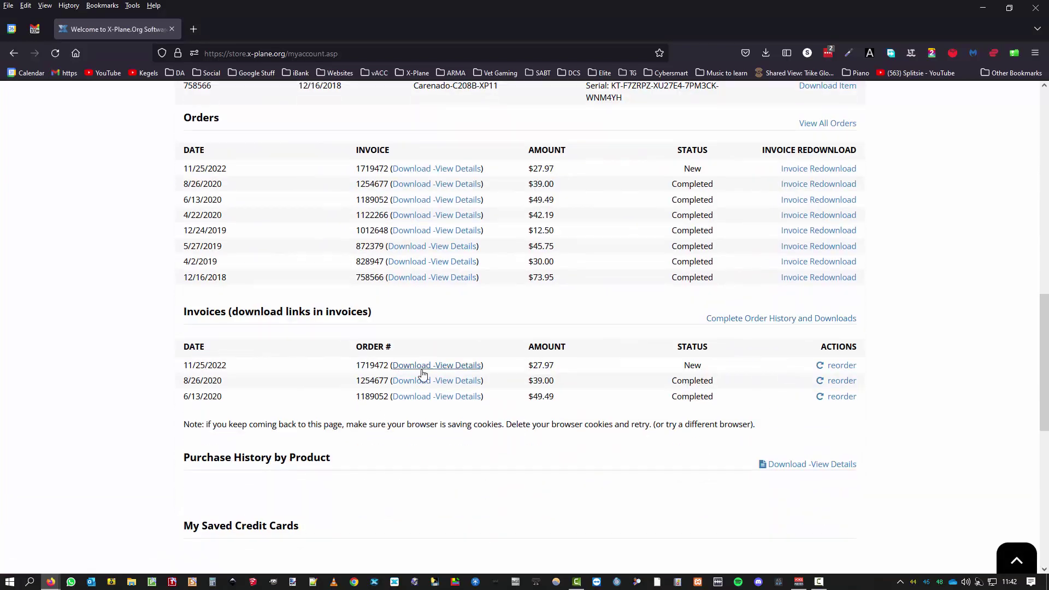
pyautogui.click(445, 372)
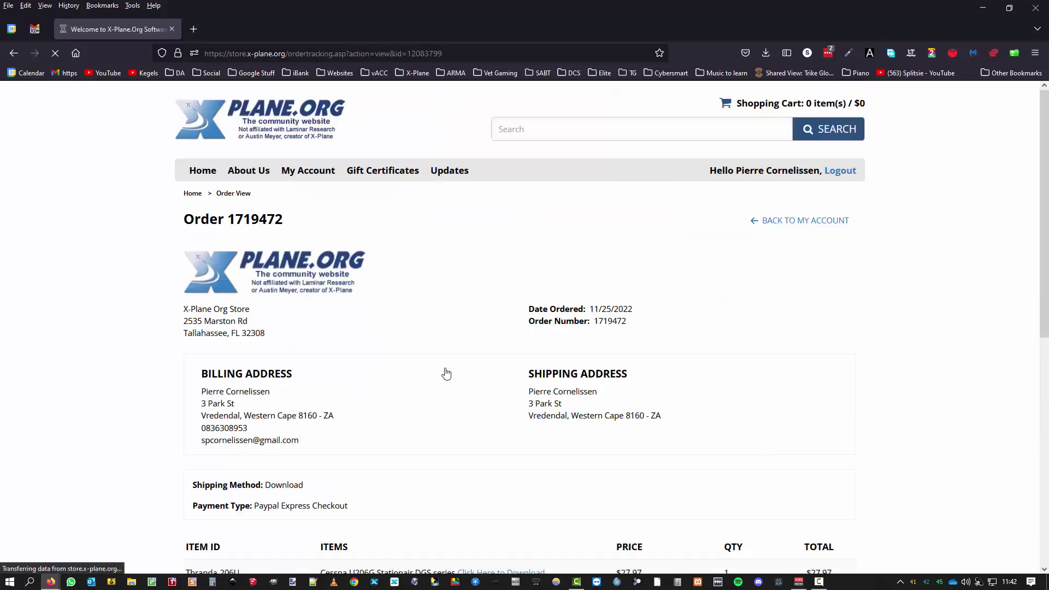
pyautogui.scroll(-5, 472, 375)
pyautogui.scroll(5, 463, 178)
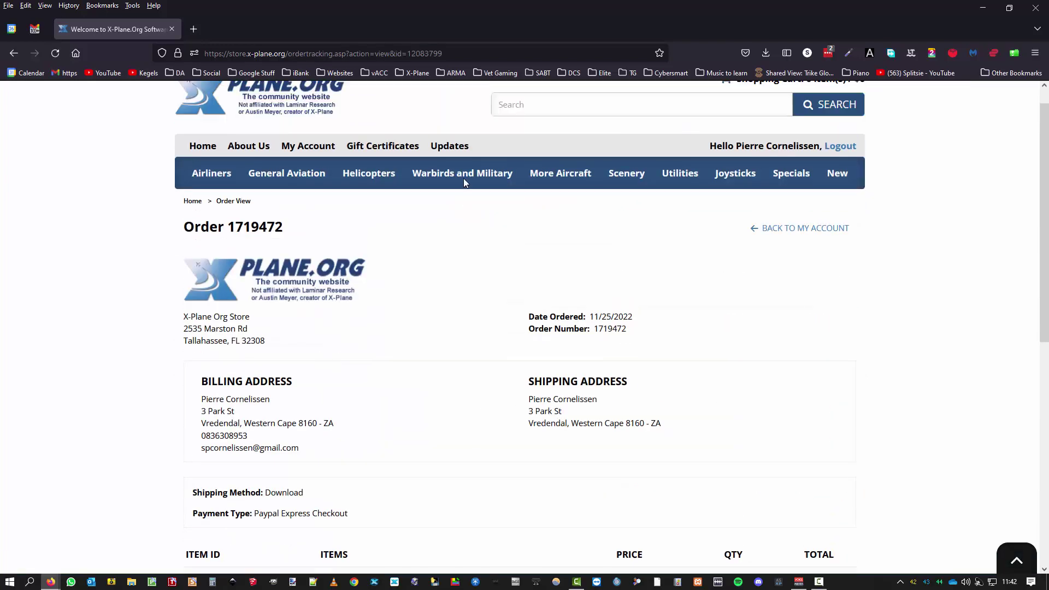
pyautogui.scroll(-4, 552, 341)
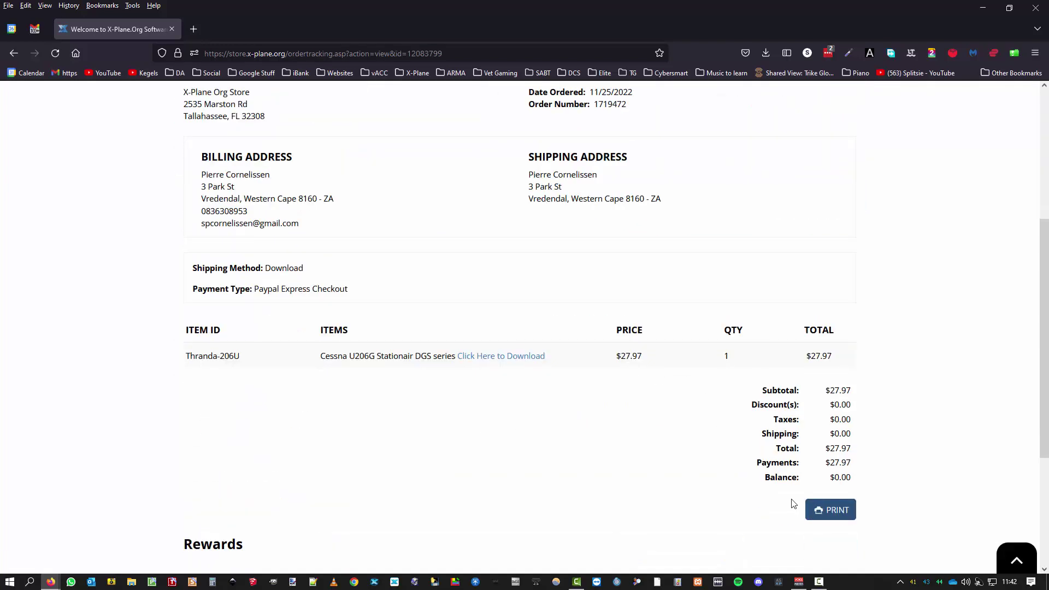
# Retry the Cessna U206G download from the order details and copy the failed entry's link.
pyautogui.click(507, 357)
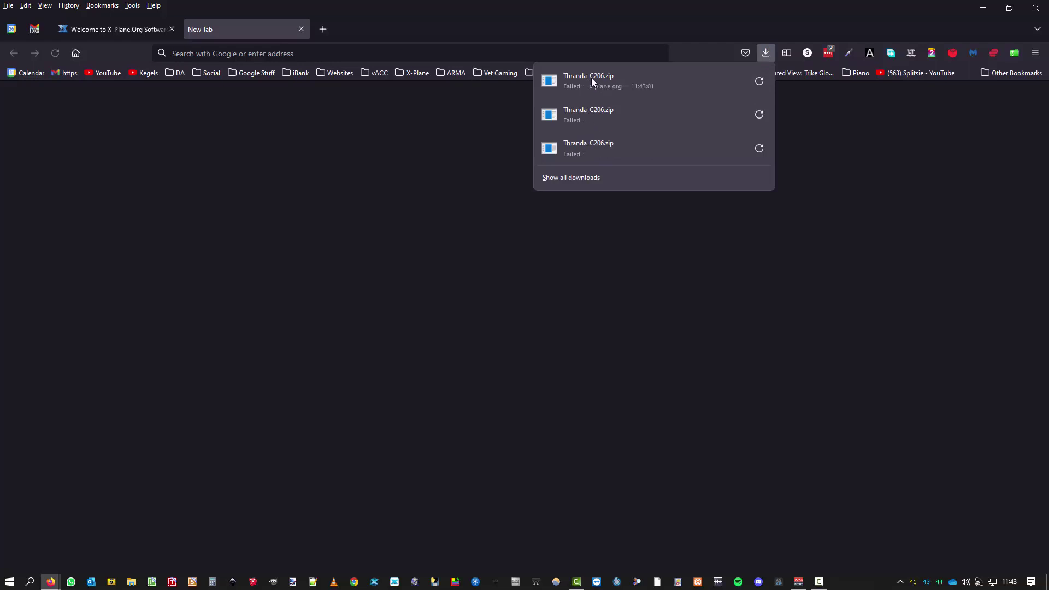
pyautogui.rightClick(591, 81)
pyautogui.click(634, 90)
# Open the copied download link in a new tab, which returns 403 Forbidden.
pyautogui.click(322, 28)
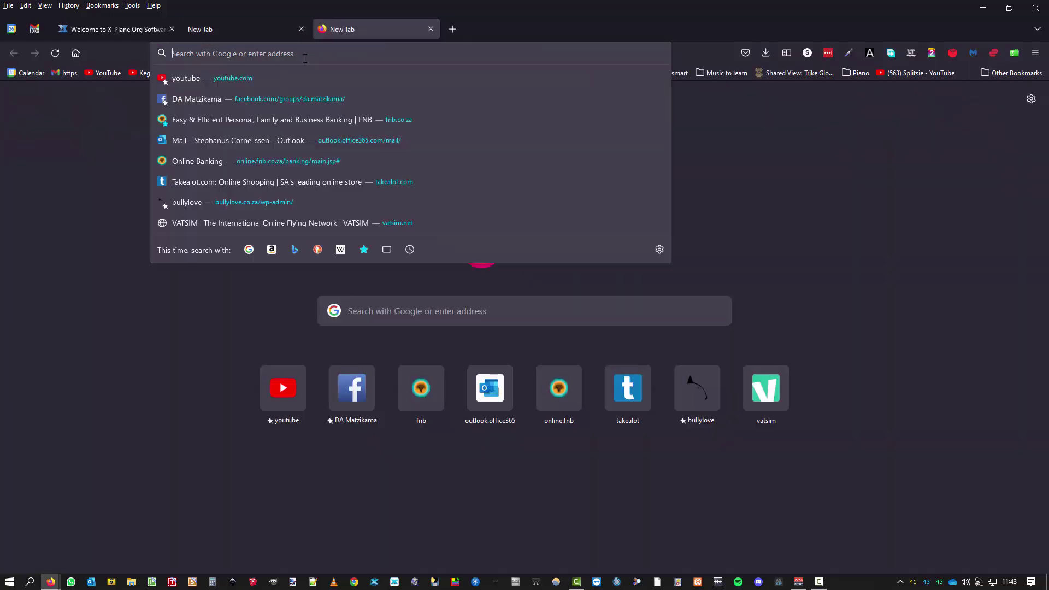
pyautogui.write('https://cdn8.x-plane.org/Thranda_Planes/Thranda_C206.zip')
pyautogui.press('Return')
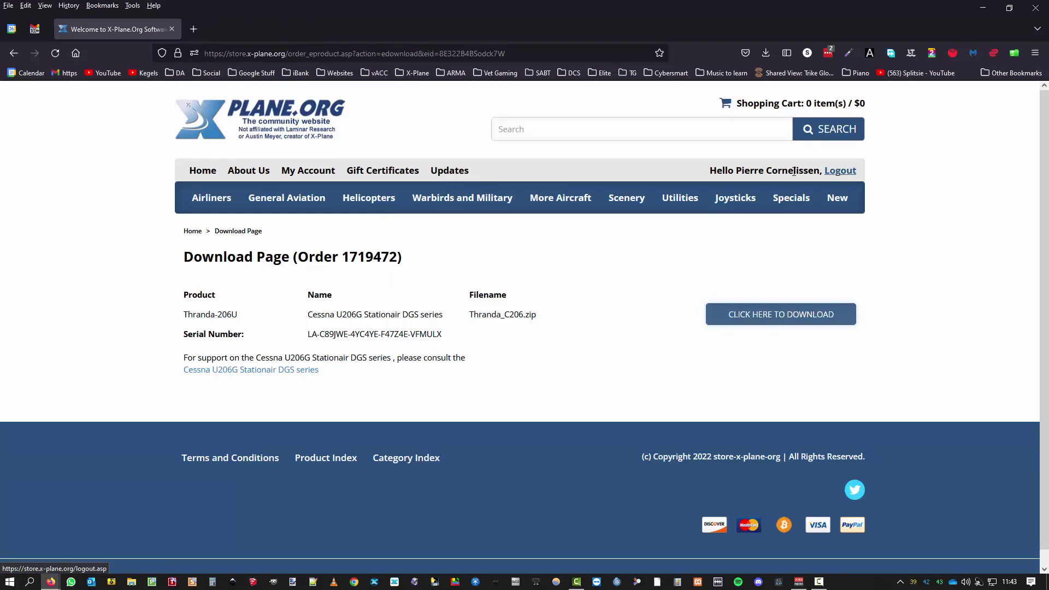
# Log out and back in, then open the Carenado CT206H and B58 download page.
pyautogui.click(841, 170)
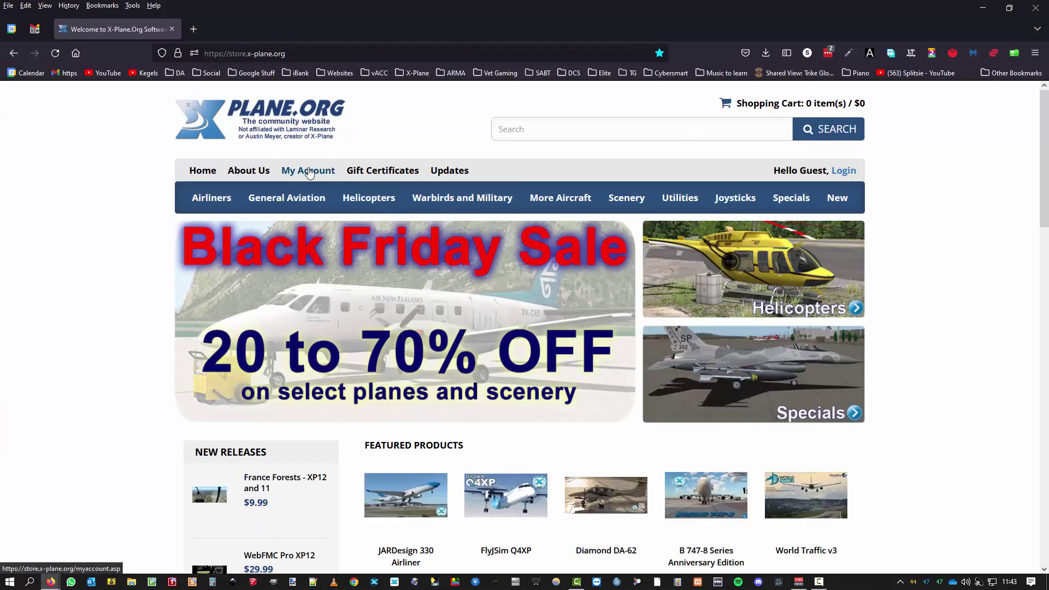
pyautogui.click(308, 171)
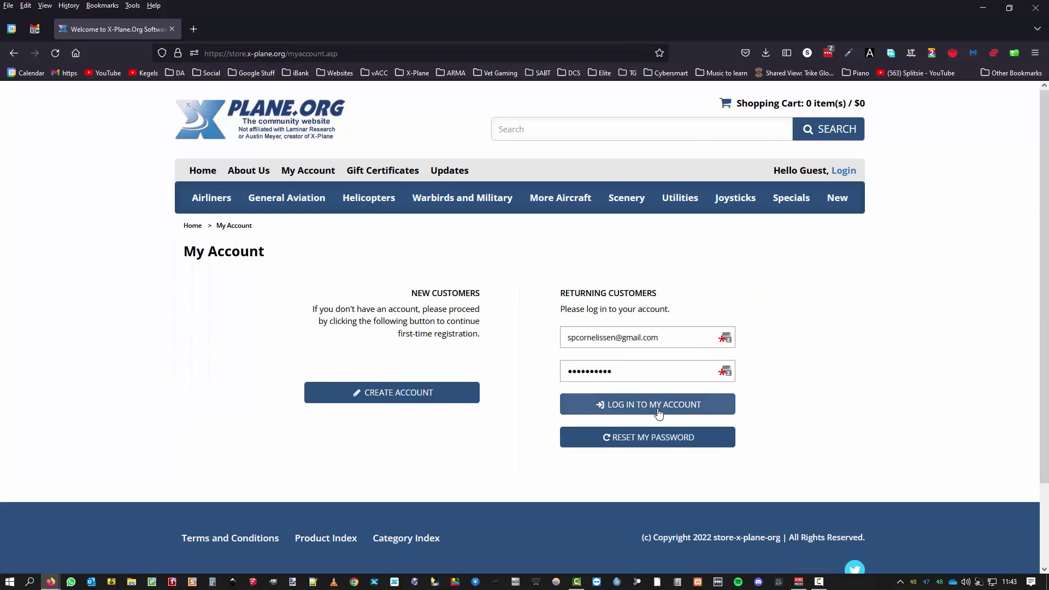
pyautogui.click(658, 408)
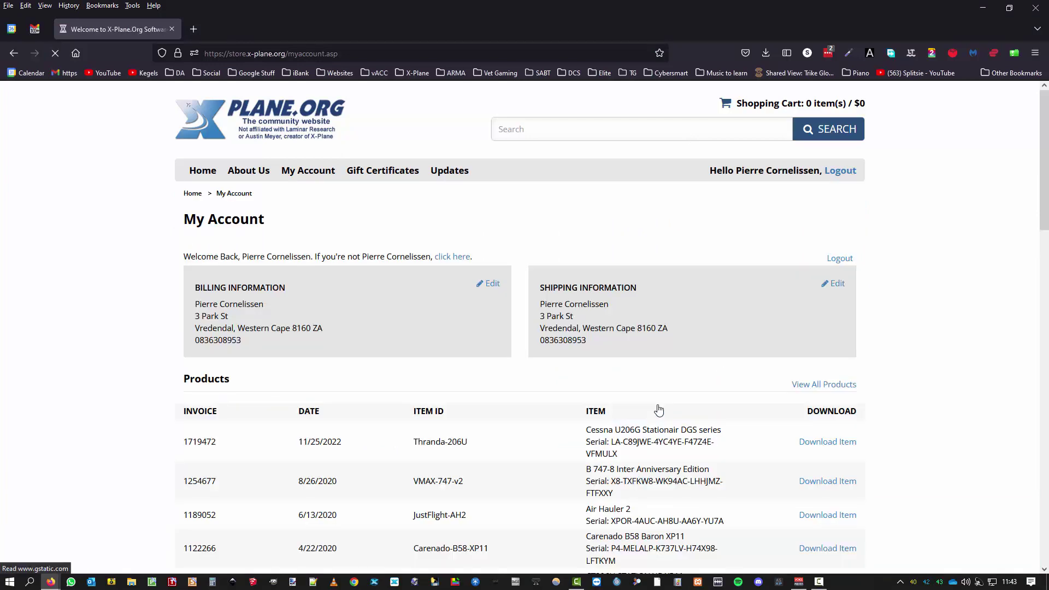
pyautogui.scroll(-5, 720, 322)
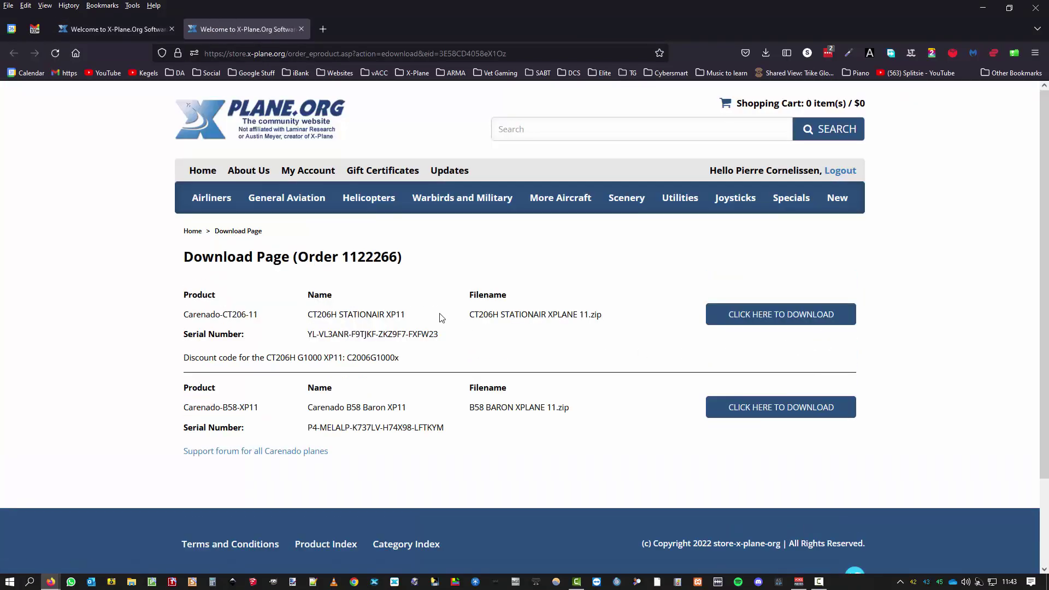
# Download CT206H STATIONAIR XPLANE 11.zip into the DGS folder and check its status.
pyautogui.click(753, 322)
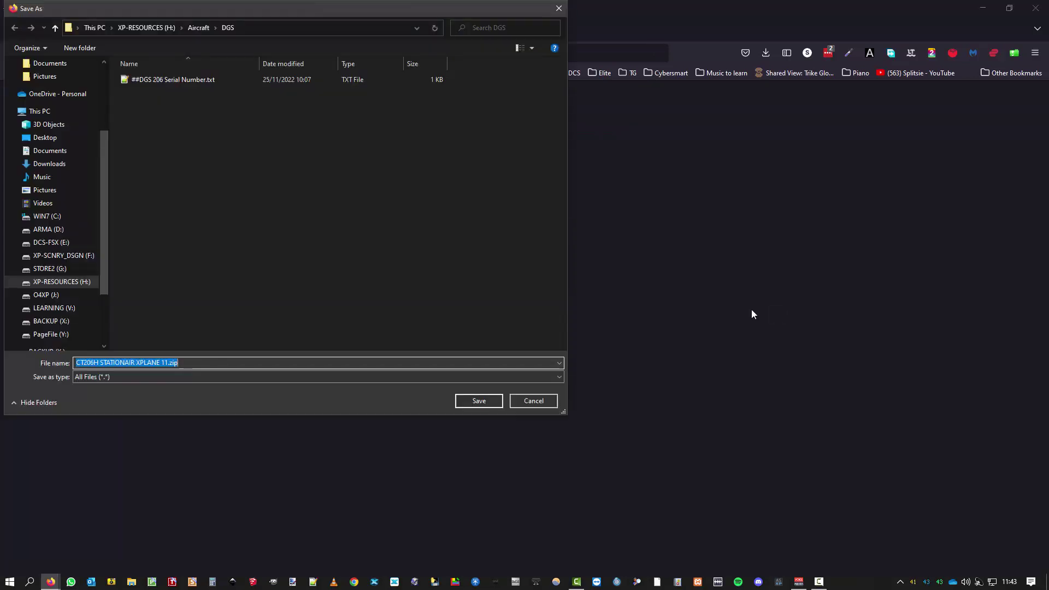
pyautogui.click(482, 402)
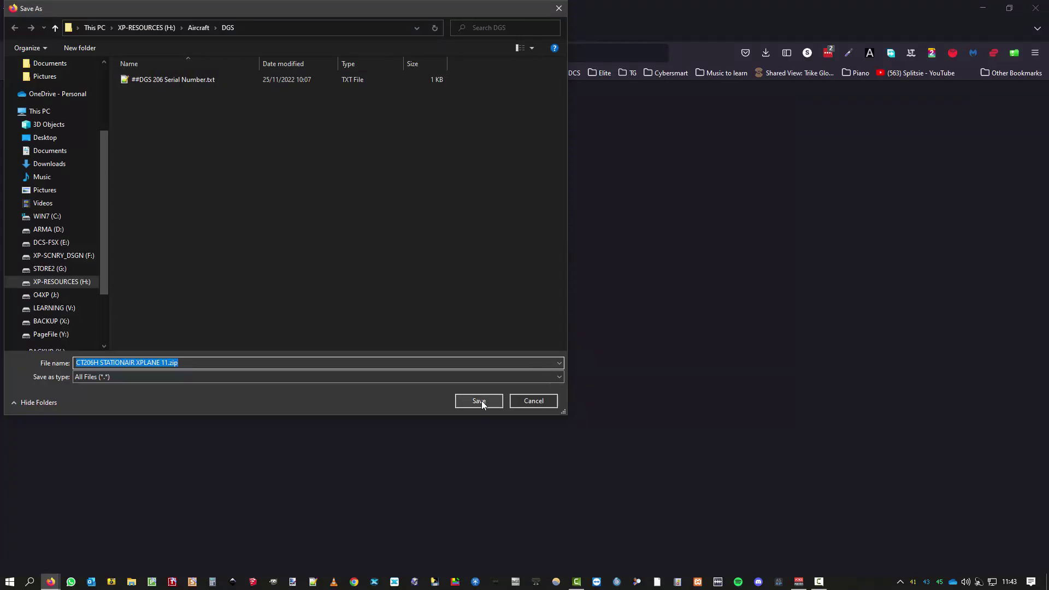
pyautogui.click(762, 55)
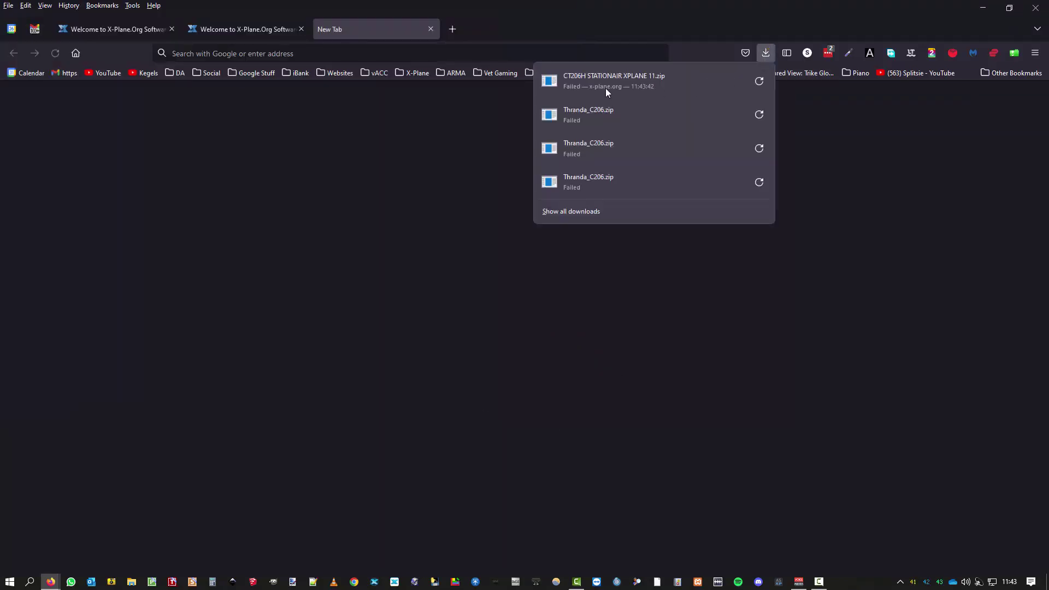
# Copy the failed CT206H download's link and load it in a new tab, getting 403 Forbidden.
pyautogui.rightClick(596, 79)
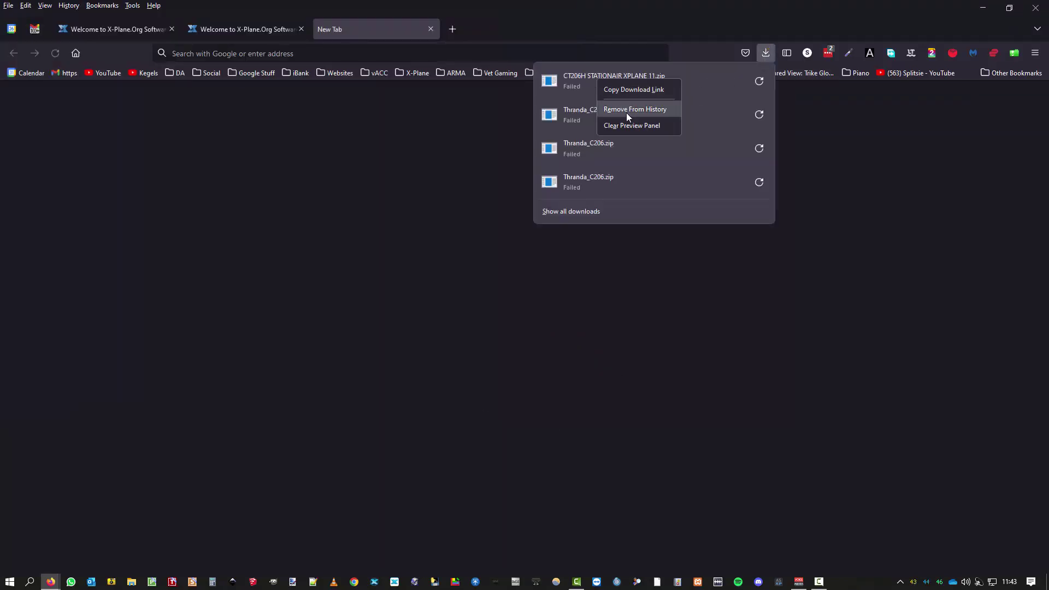
pyautogui.click(630, 90)
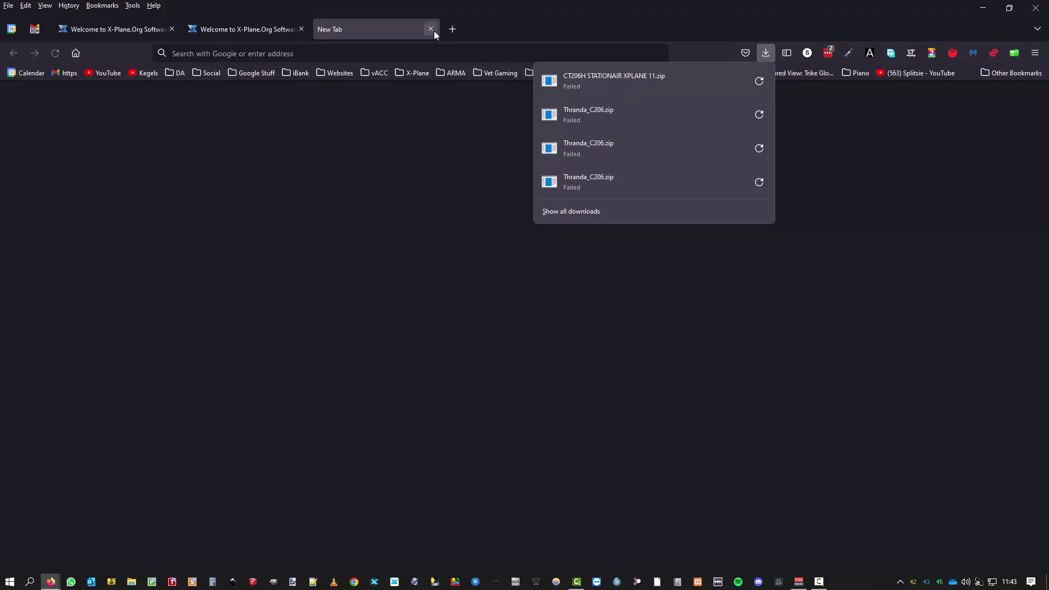
pyautogui.click(452, 29)
pyautogui.click(453, 29)
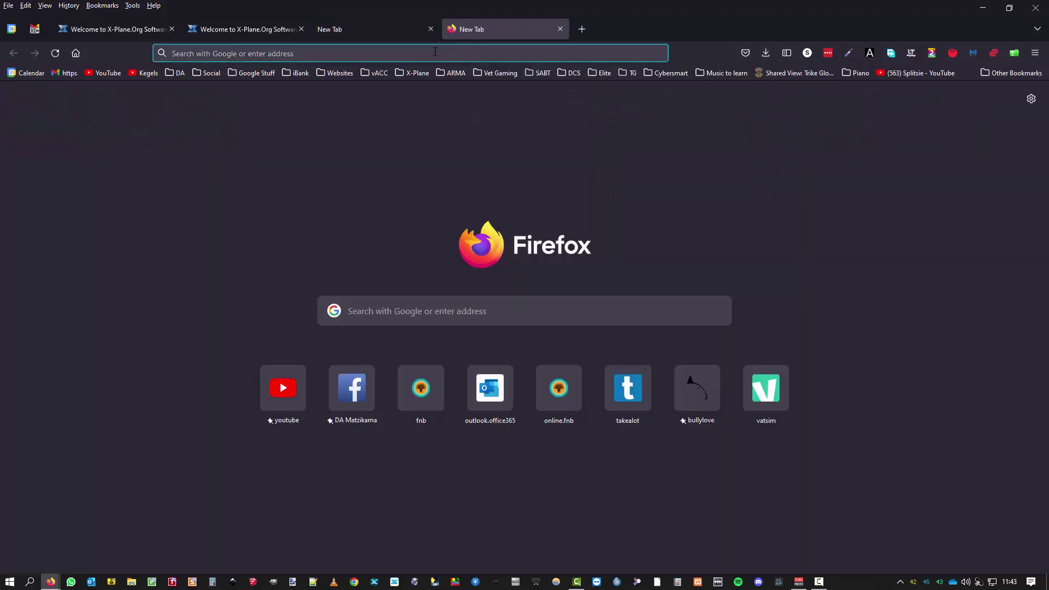
pyautogui.hotkey('ctrl', 'v')
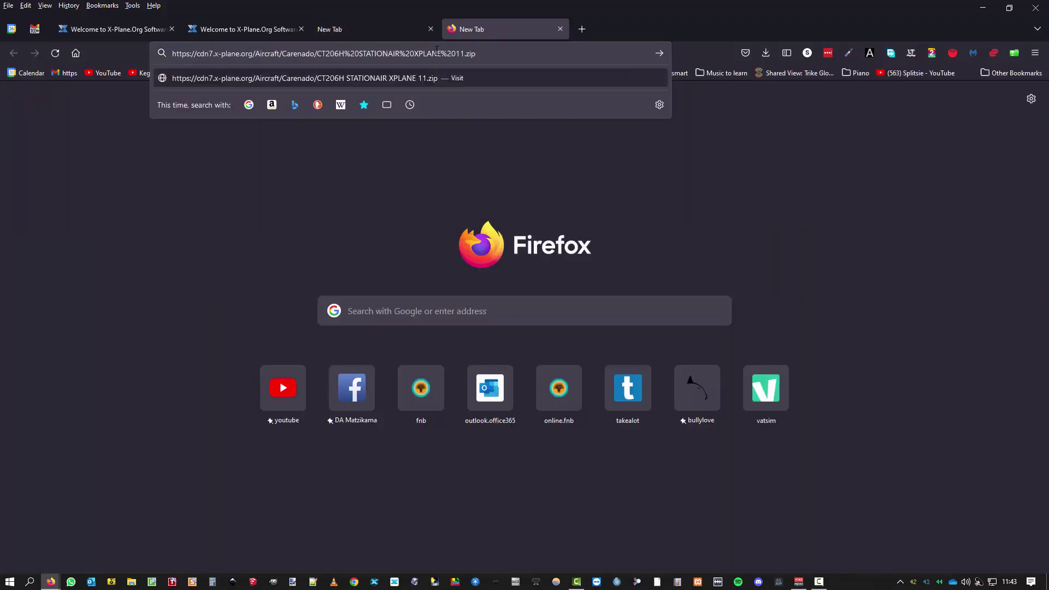
pyautogui.press('Return')
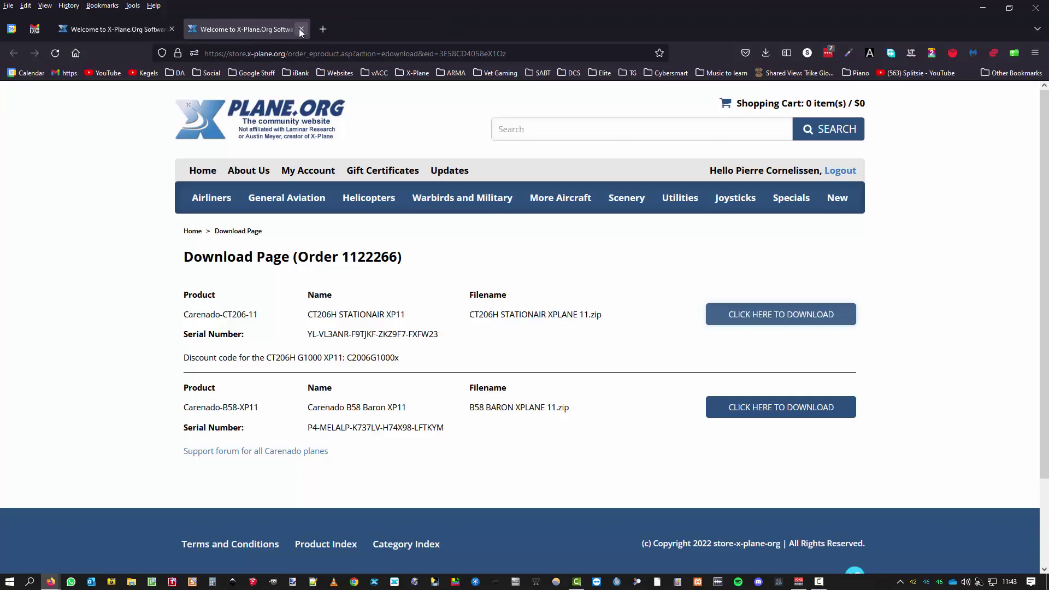
# Close the New Tab and Download Page tabs, then log out from the store's My Account page.
pyautogui.click(300, 29)
pyautogui.scroll(-20, 937, 282)
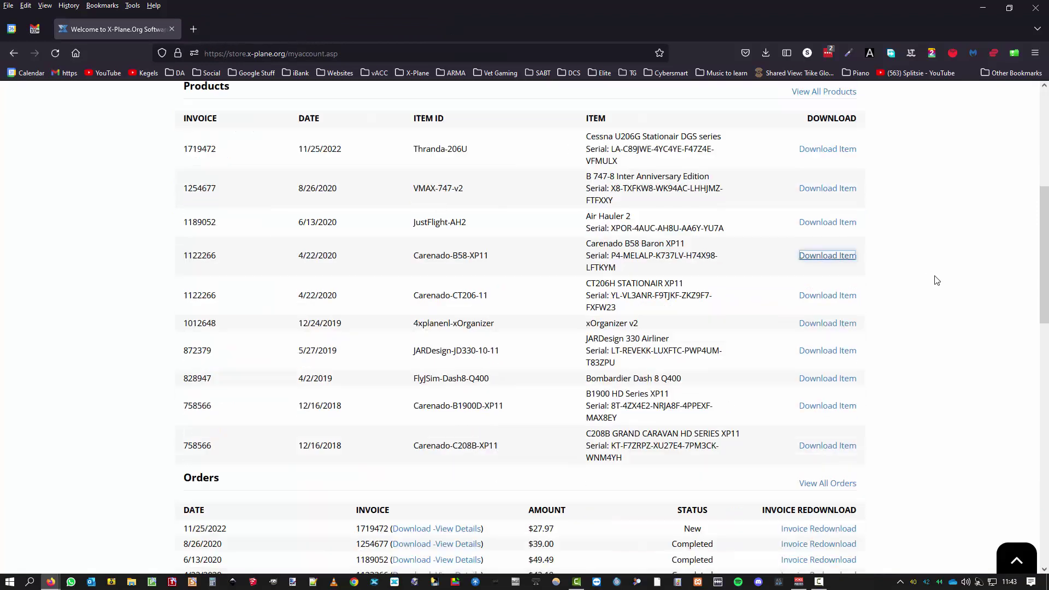
pyautogui.scroll(20, 938, 282)
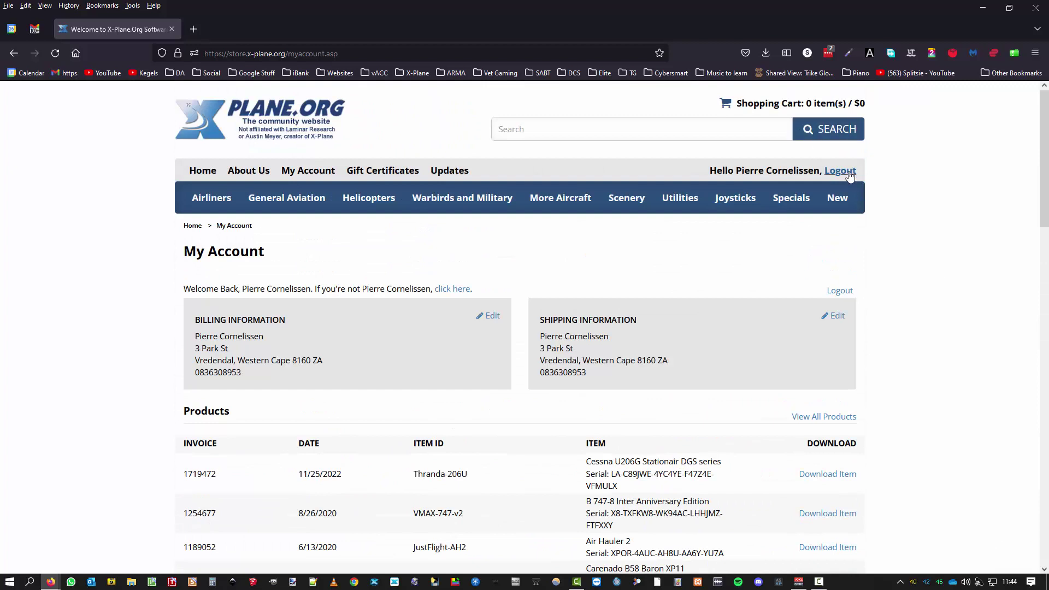
pyautogui.click(843, 173)
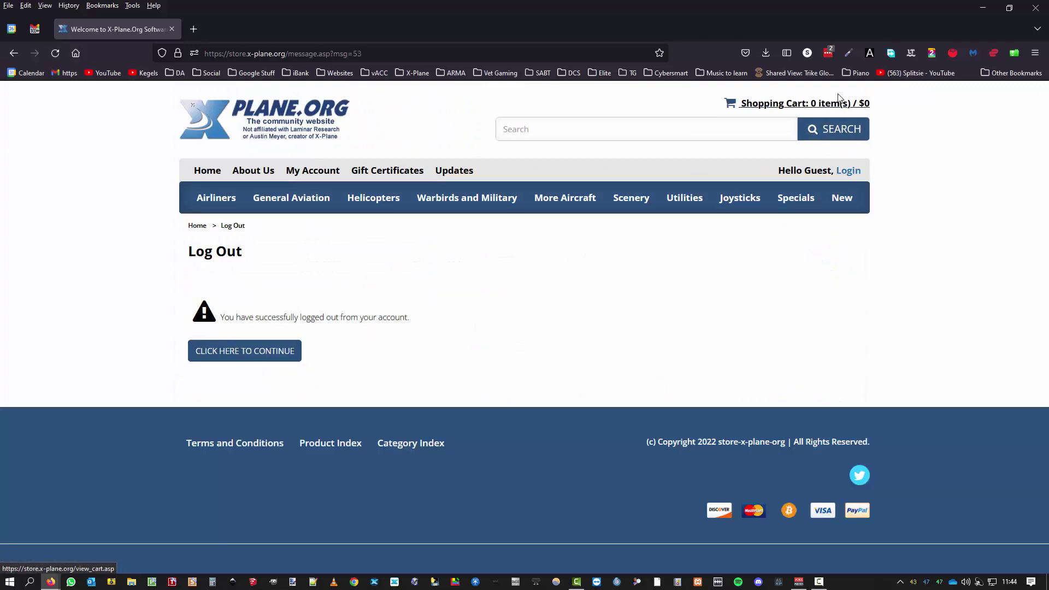
pyautogui.moveTo(682, 203)
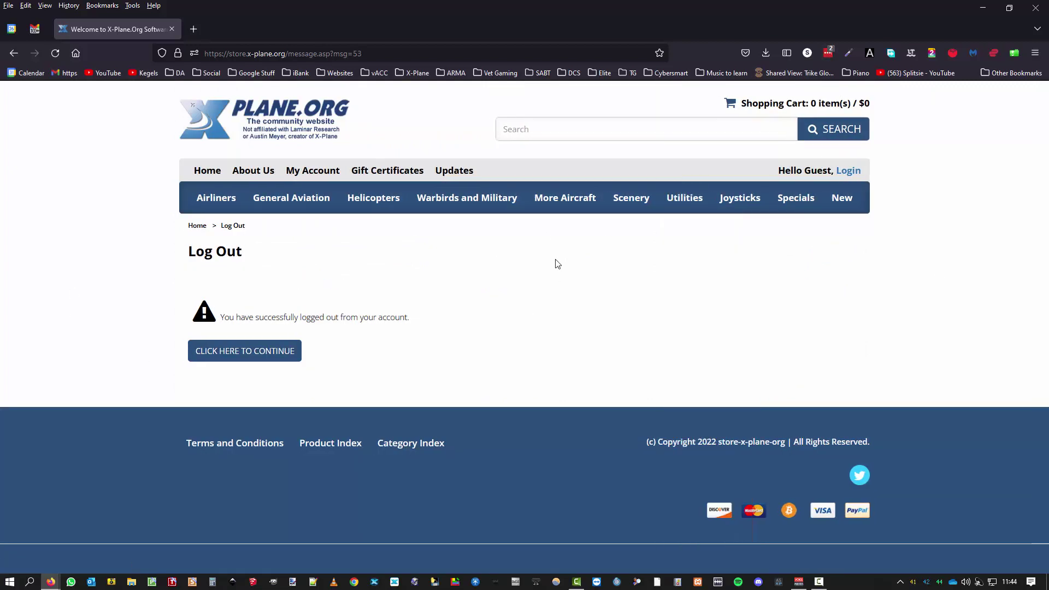
# On the store login page, inspect the forums and store.x-plane.org LastPass entries, closing both unchanged.
pyautogui.click(310, 171)
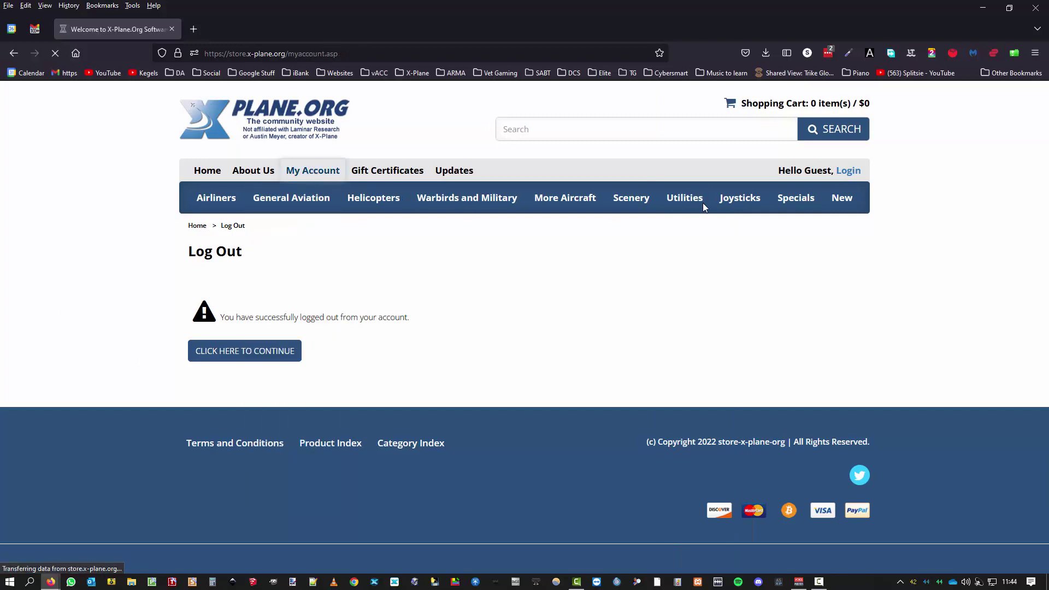
pyautogui.click(725, 338)
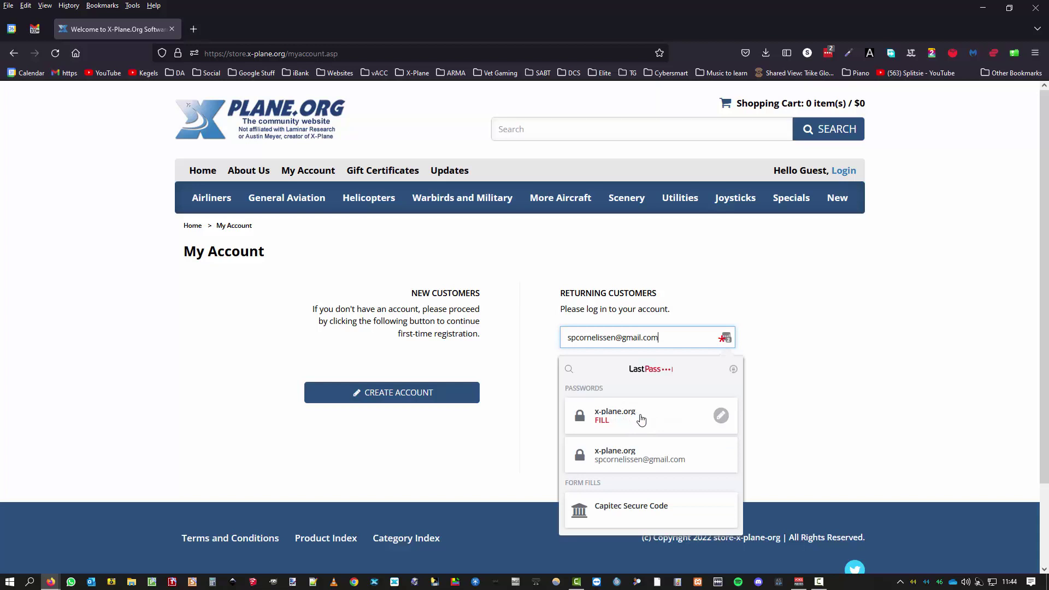
pyautogui.moveTo(636, 456)
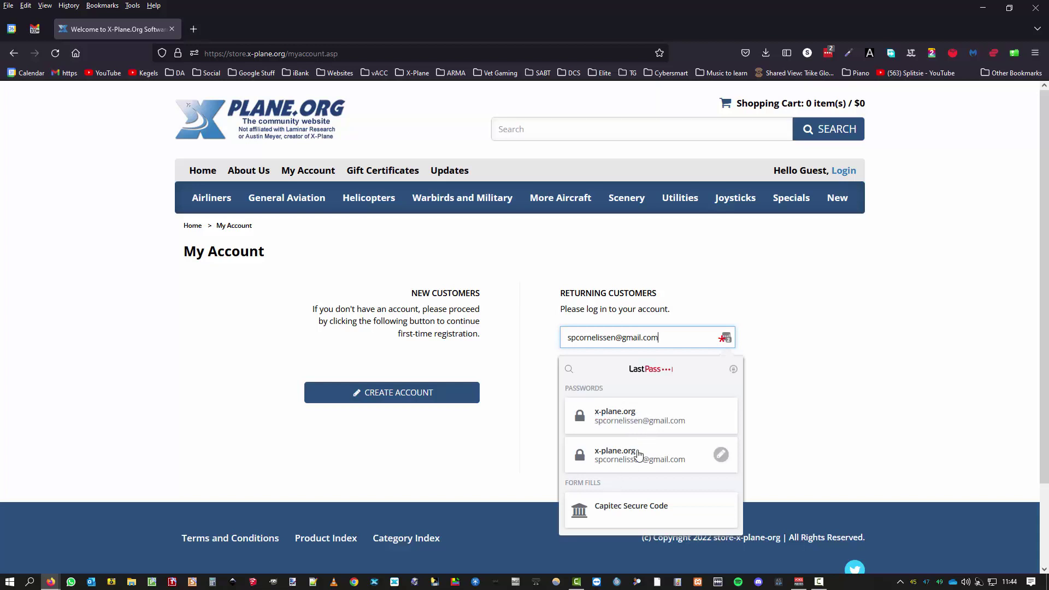
pyautogui.click(723, 457)
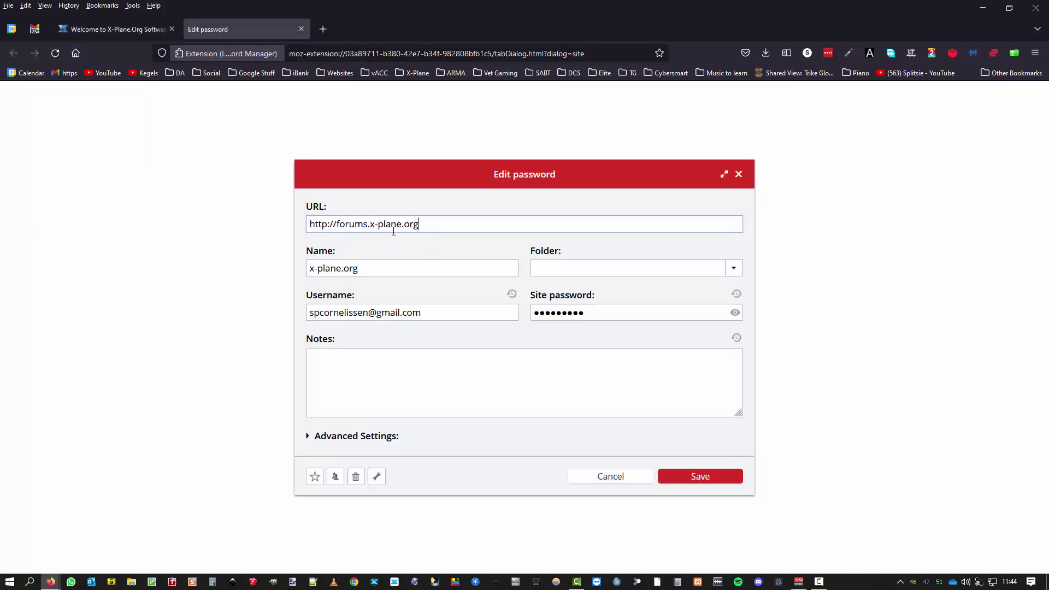
pyautogui.click(609, 475)
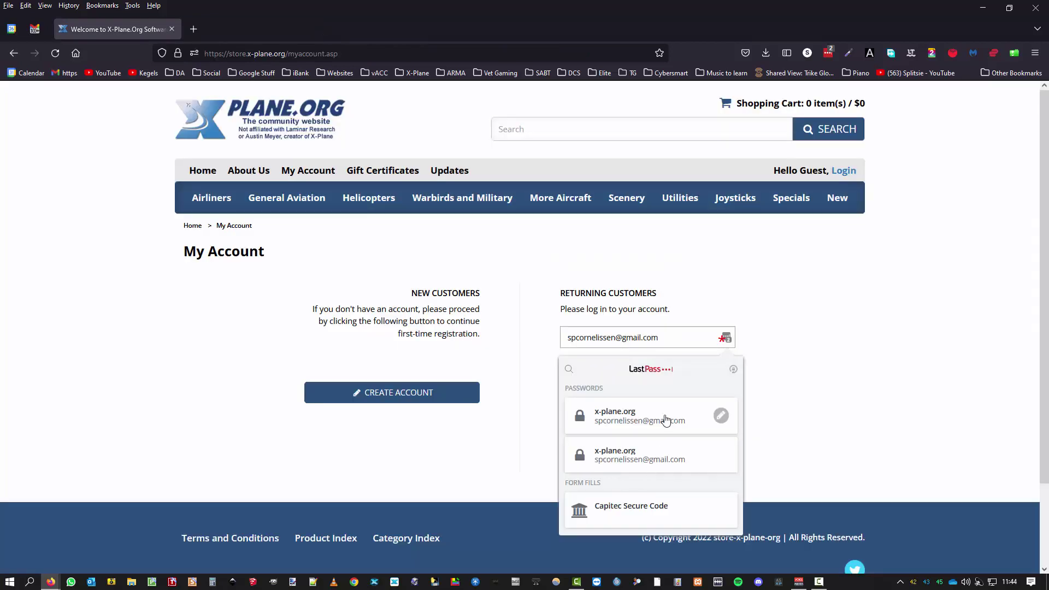
pyautogui.click(722, 416)
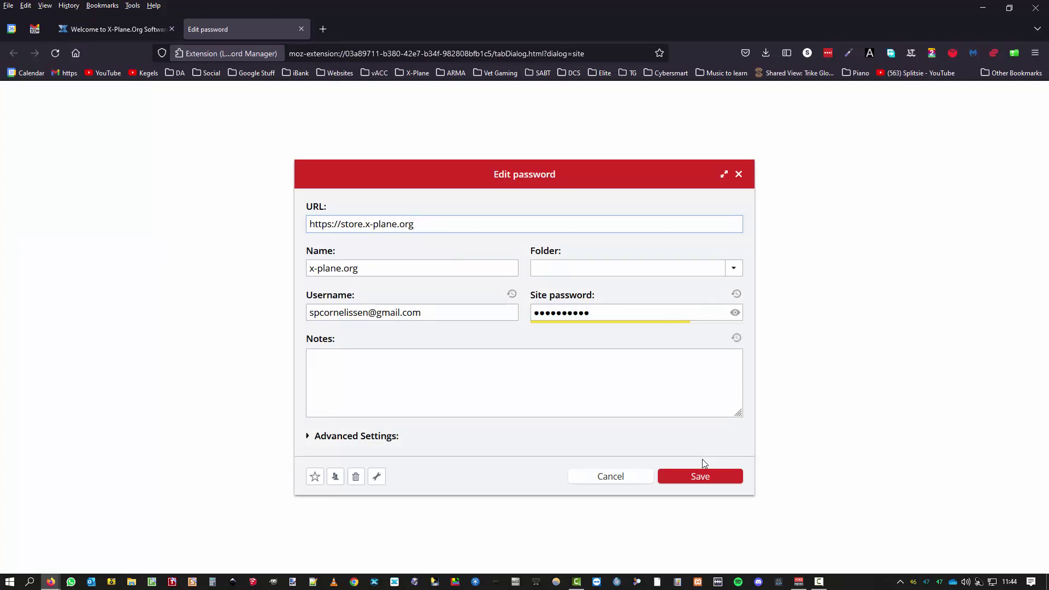
pyautogui.click(739, 175)
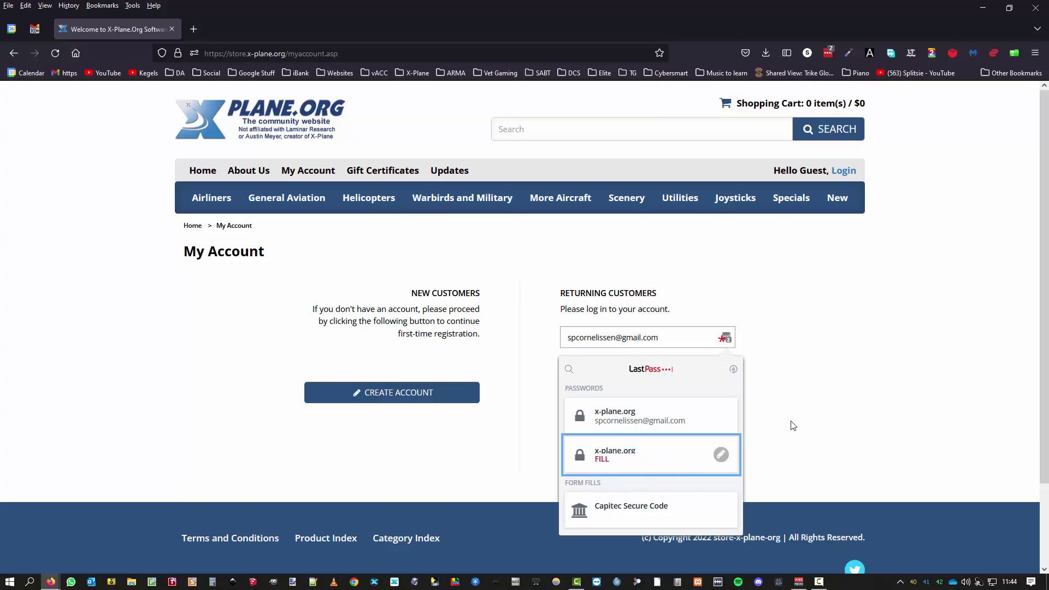
pyautogui.press('Return')
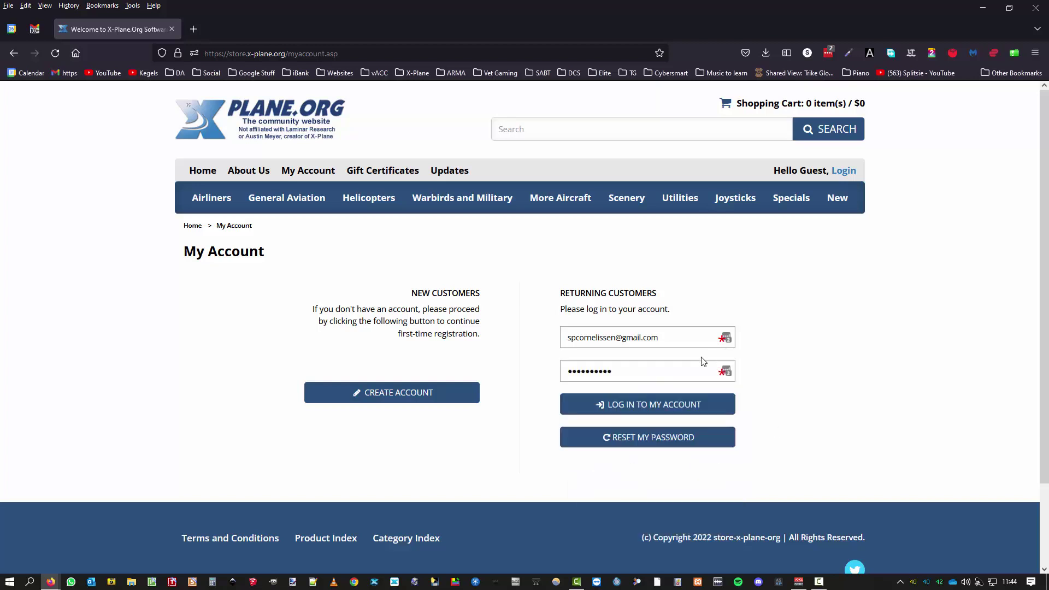
pyautogui.click(676, 407)
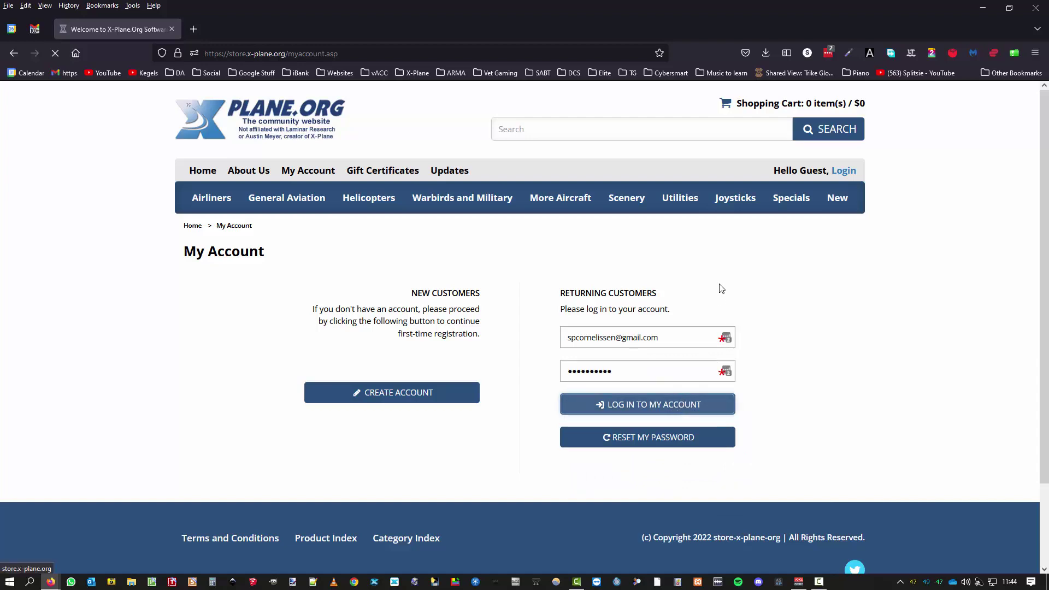
pyautogui.scroll(-8, 552, 413)
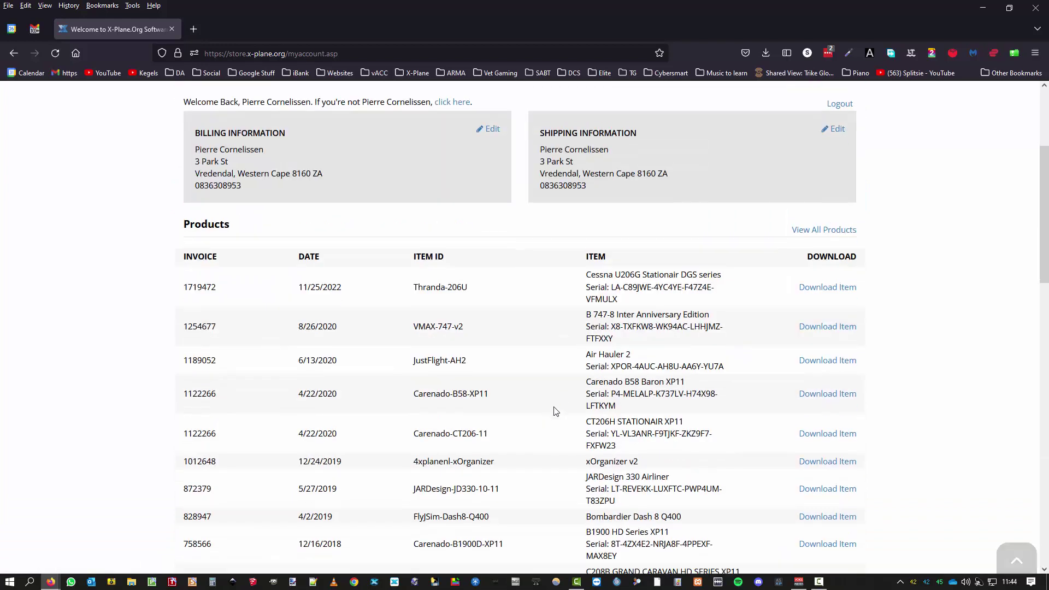
pyautogui.scroll(-2, 552, 415)
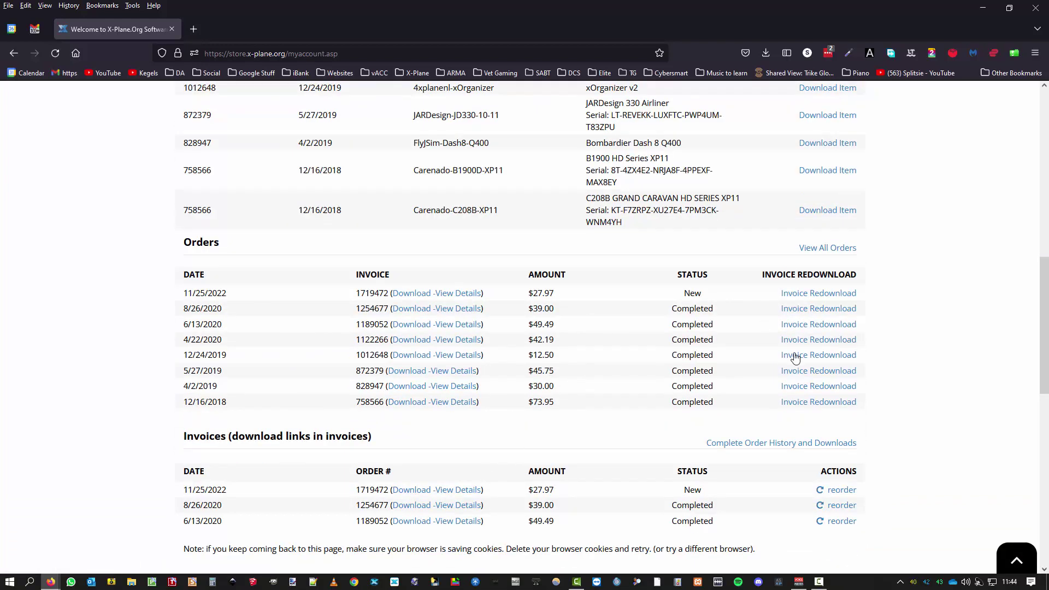
pyautogui.scroll(10, 794, 355)
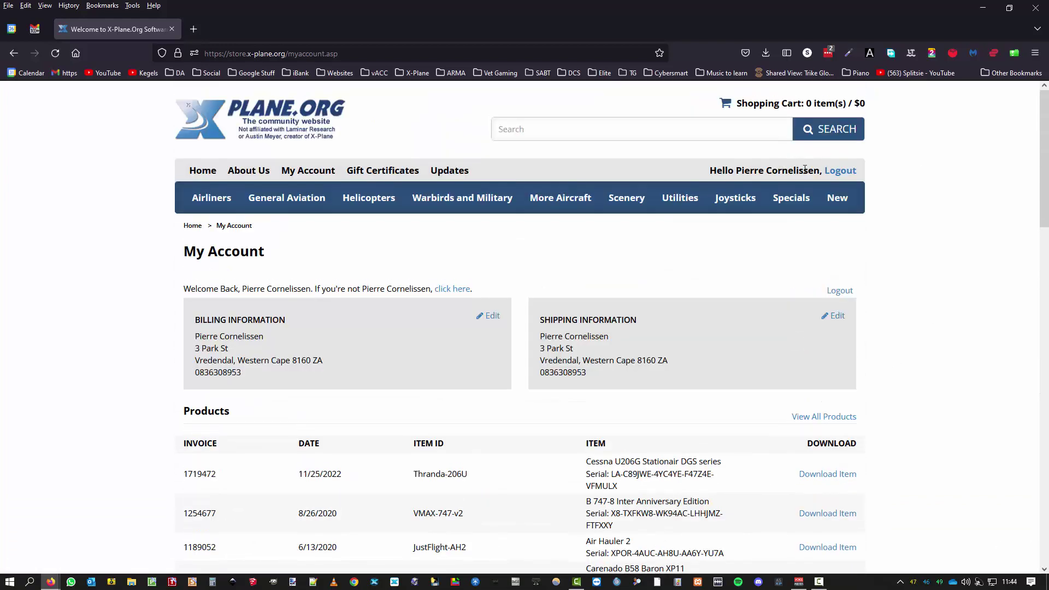
pyautogui.moveTo(781, 173); pyautogui.dragTo(817, 172)
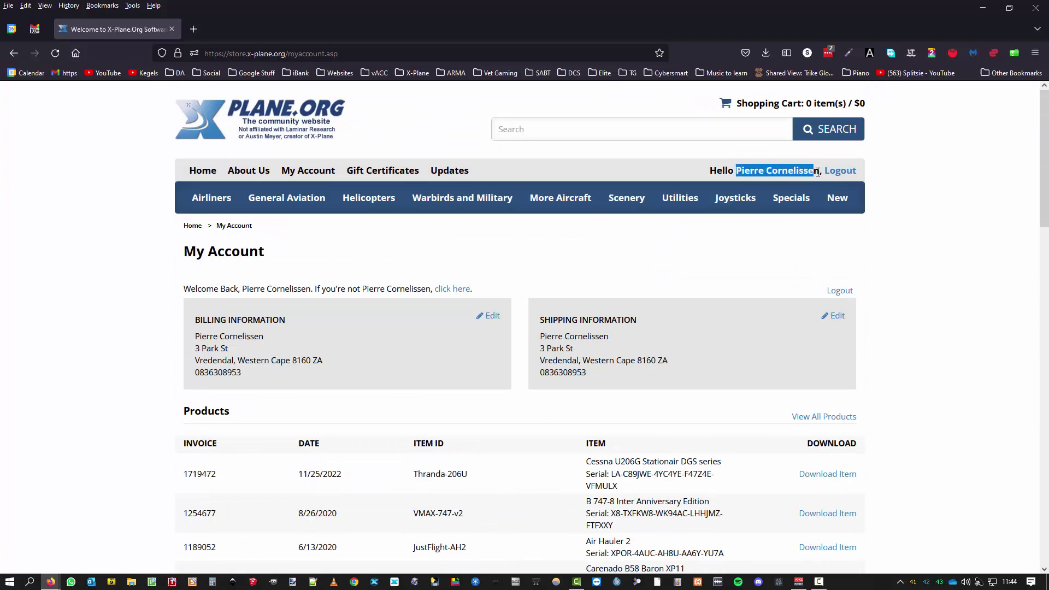
pyautogui.scroll(-10, 411, 424)
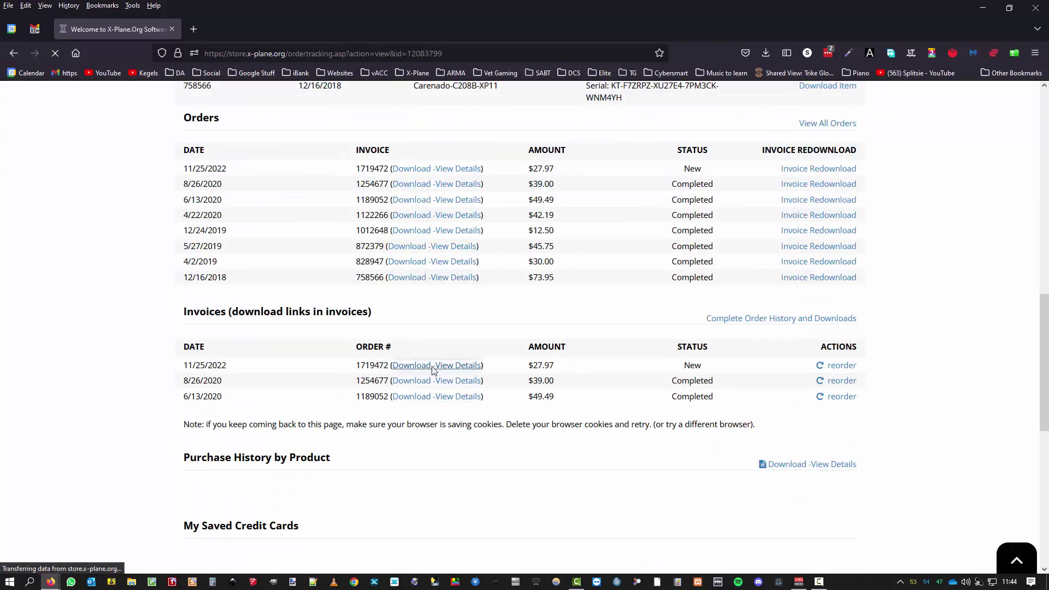
pyautogui.scroll(-5, 735, 433)
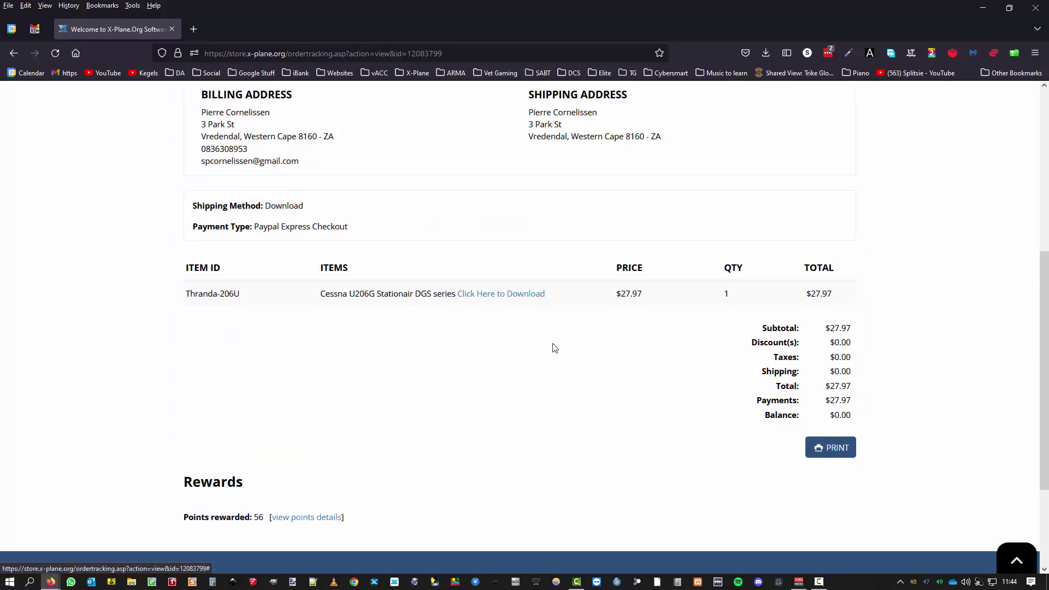
pyautogui.click(510, 294)
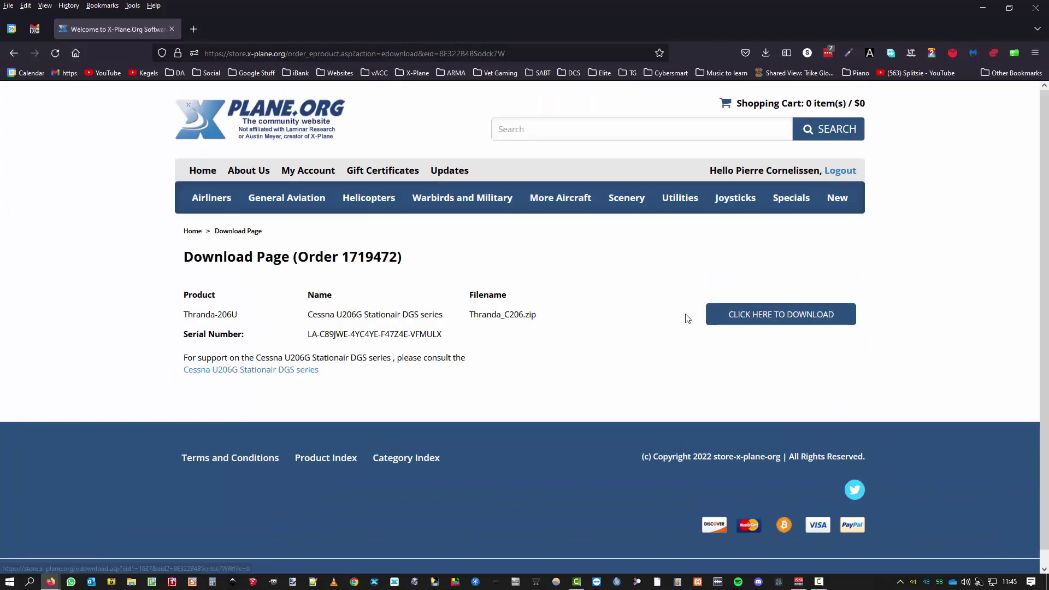
pyautogui.click(779, 321)
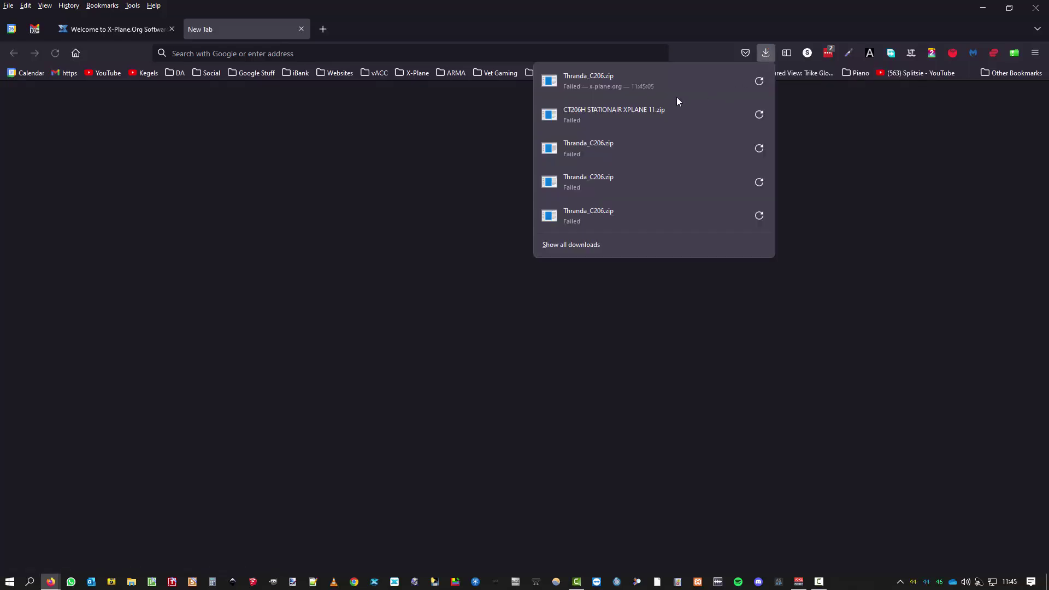
pyautogui.rightClick(616, 80)
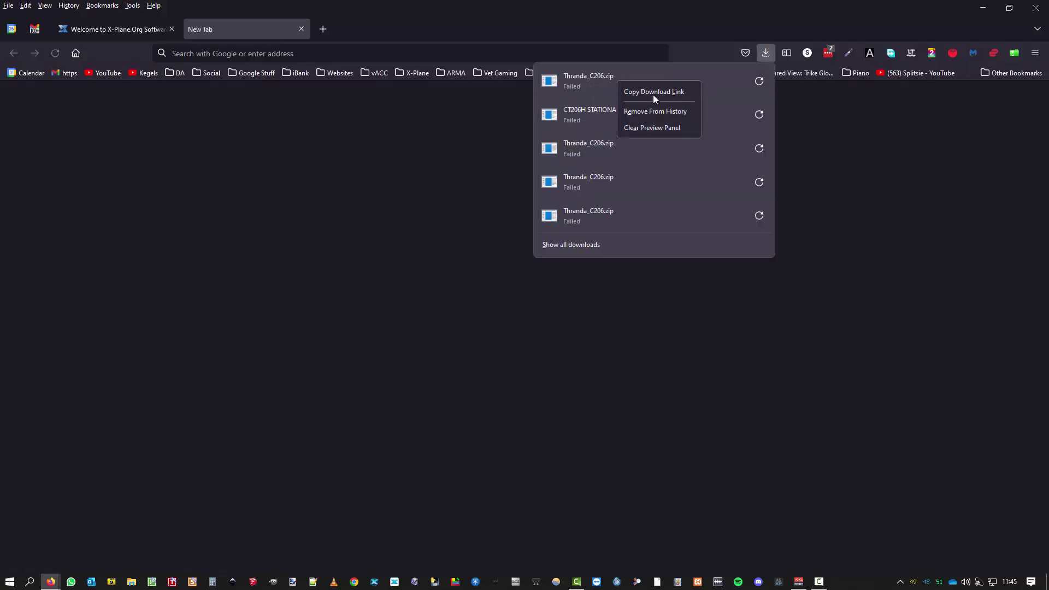
pyautogui.rightClick(576, 111)
# Copy the CT206H STATIONAIR XPLANE 11.zip link and load it in a new tab, getting Error 403 Forbidden.
pyautogui.click(611, 123)
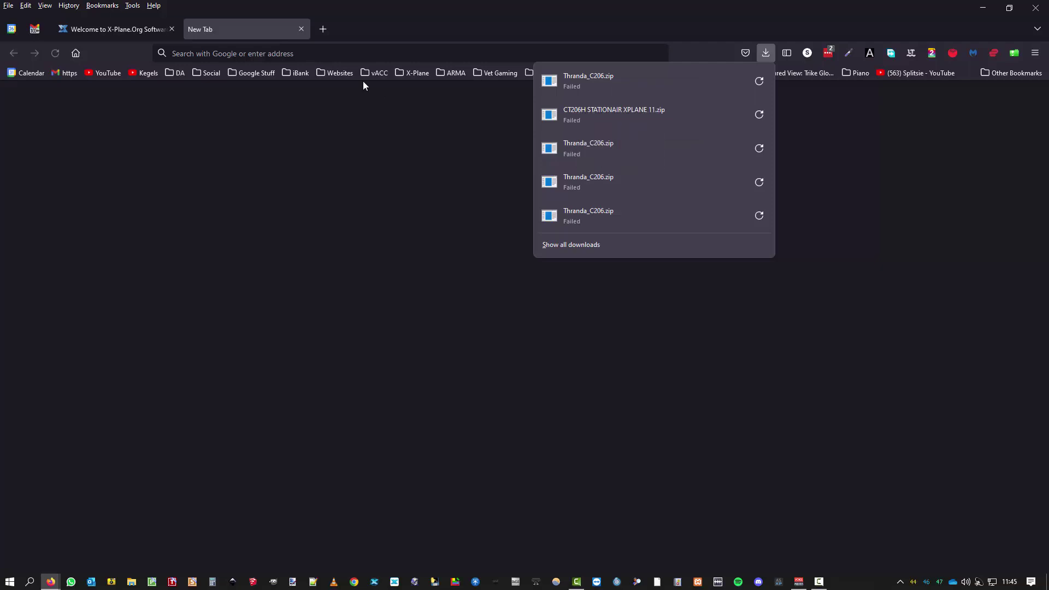
pyautogui.hotkey('ctrl', 't')
pyautogui.click(314, 48)
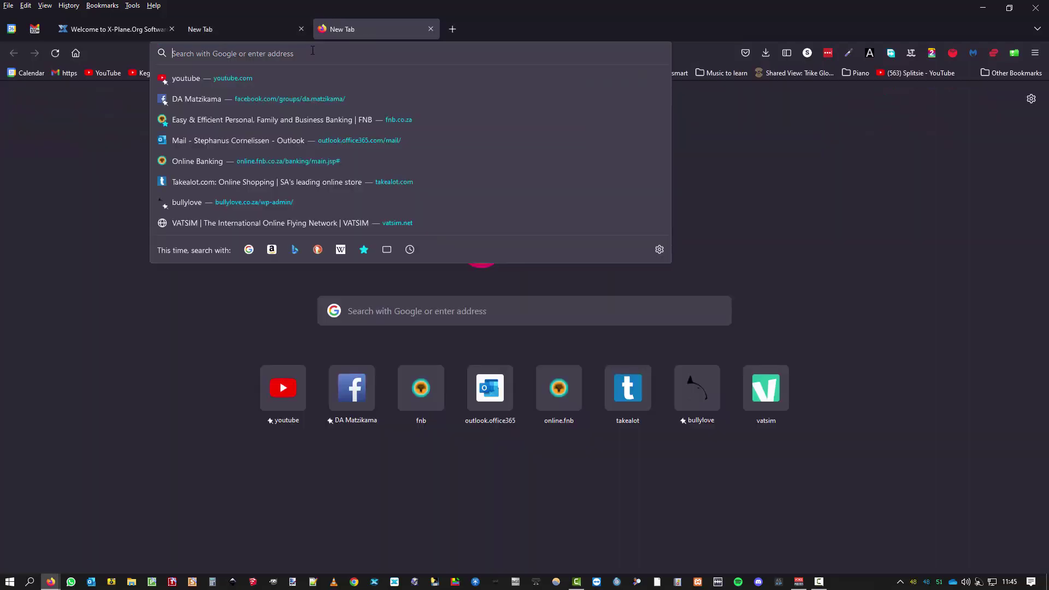
pyautogui.hotkey('ctrl', 'v')
pyautogui.press('Return')
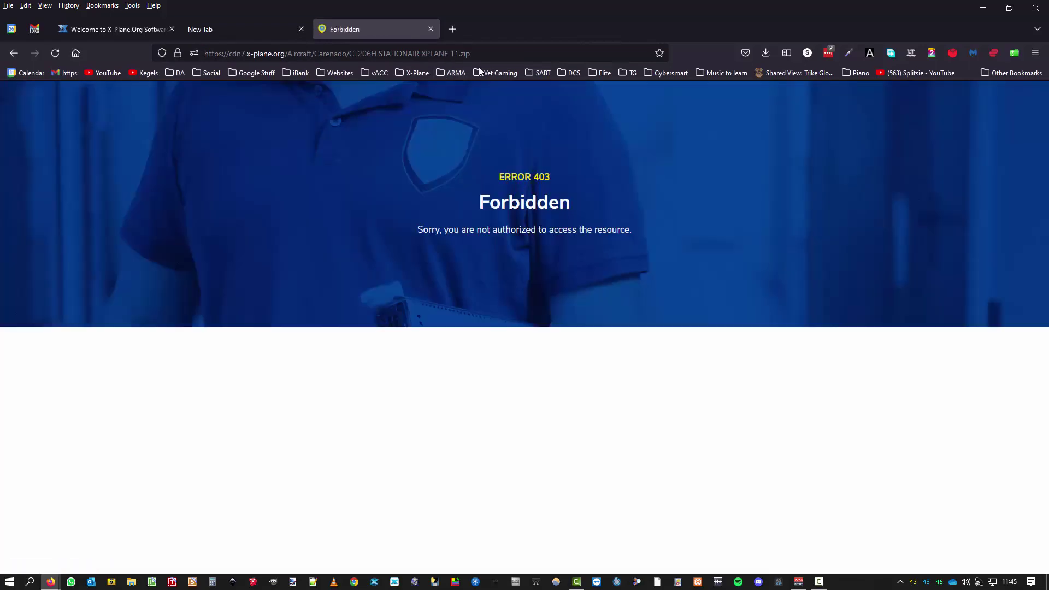